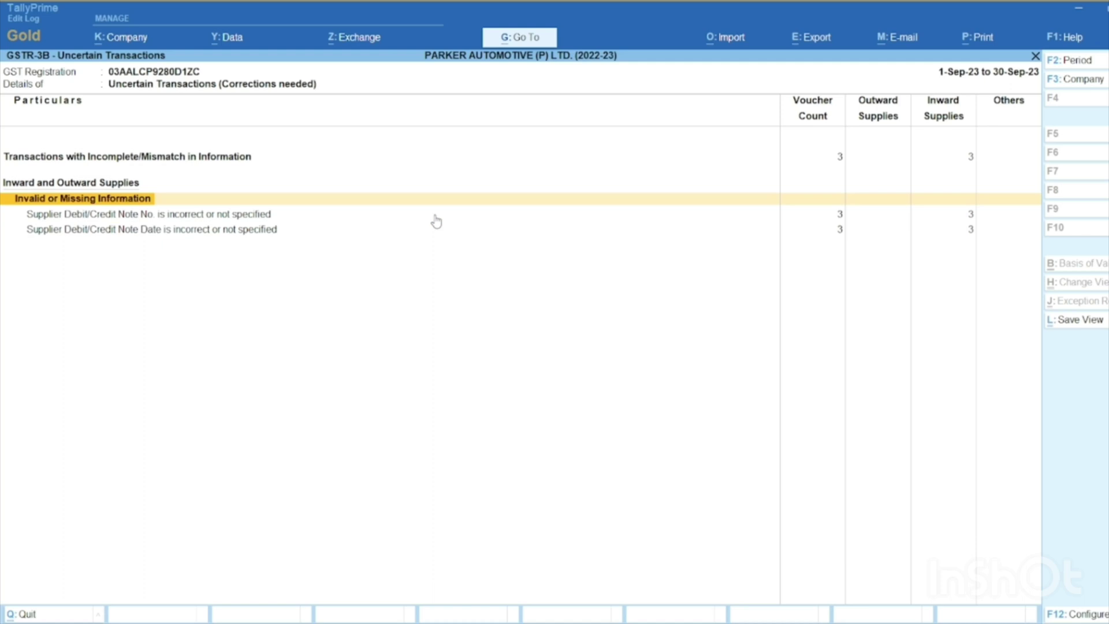
- Open the uncertain transactions with an incorrect or unspecified supplier debit/credit note number and examine the listed debit notes
left_click(435, 219)
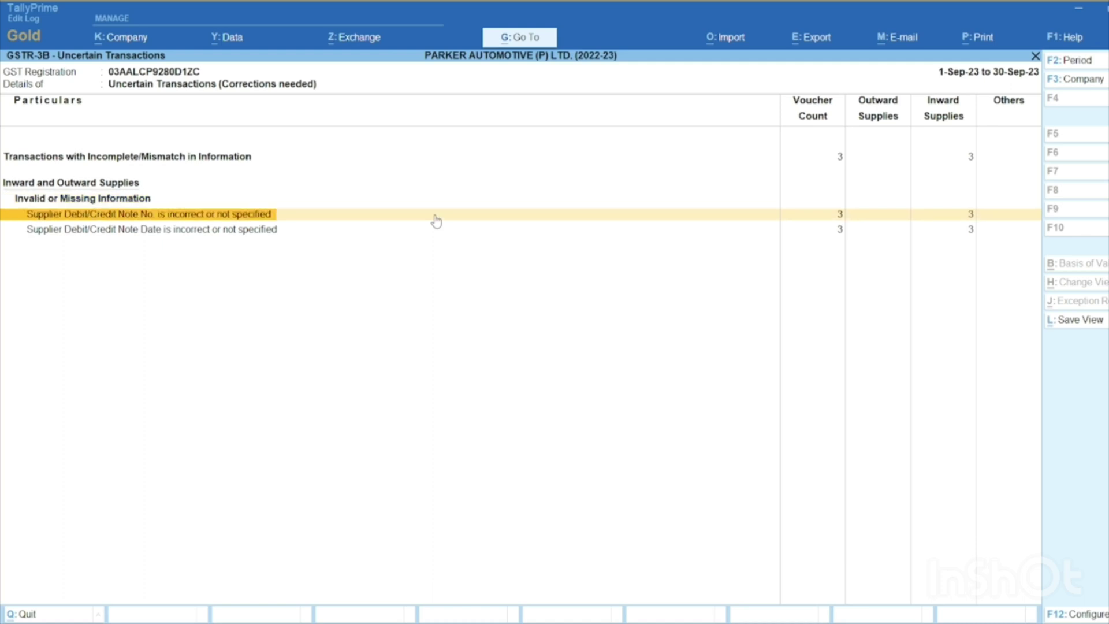
left_click(434, 214)
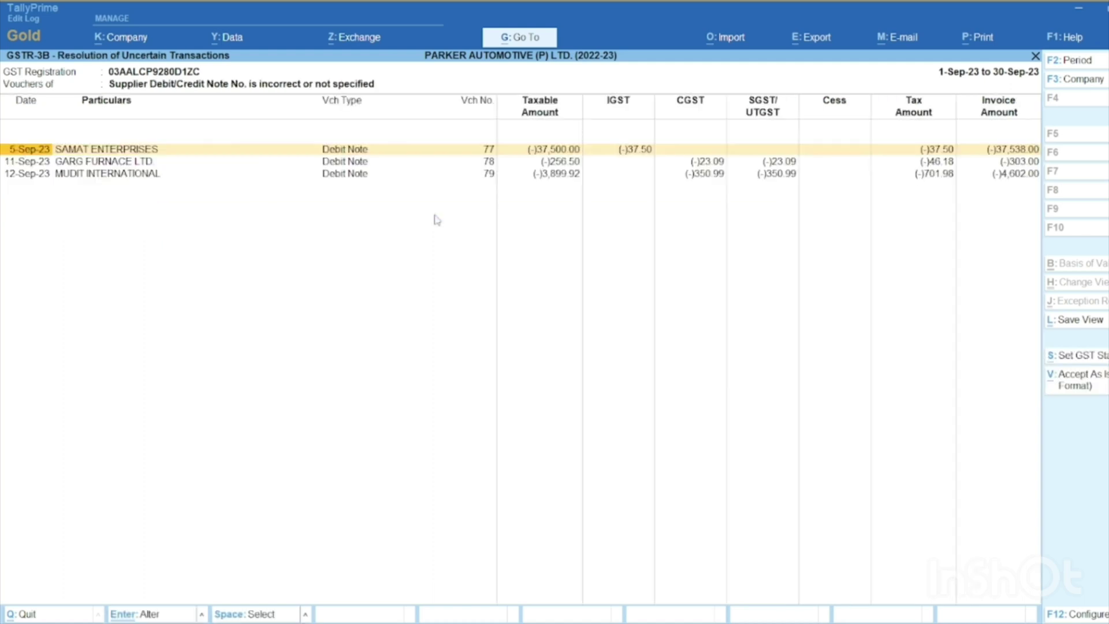
key("Down")
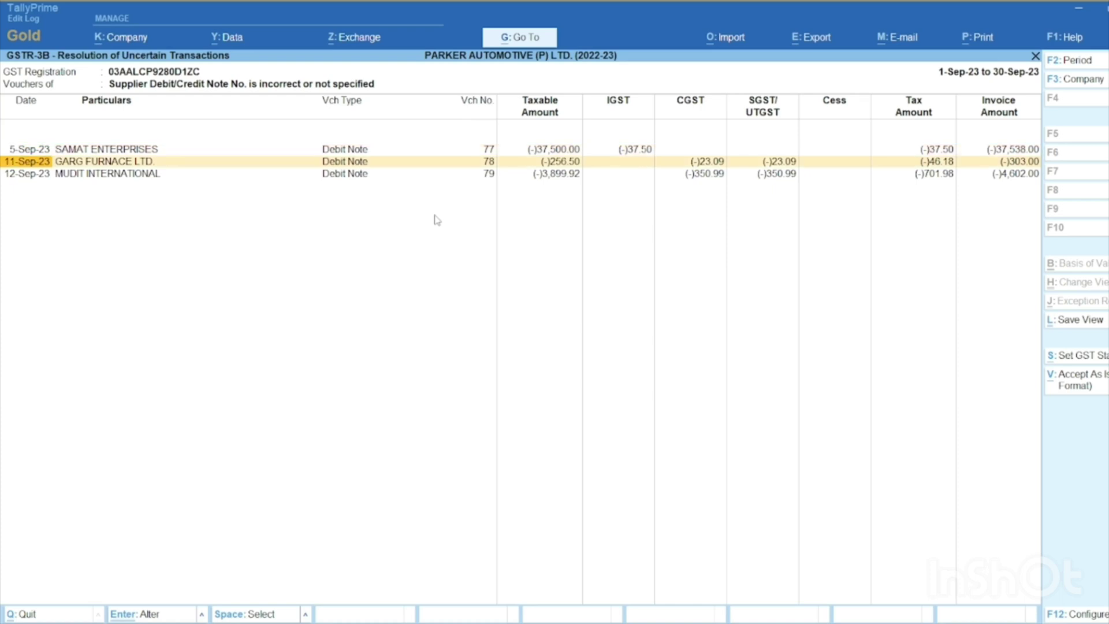
key("Down")
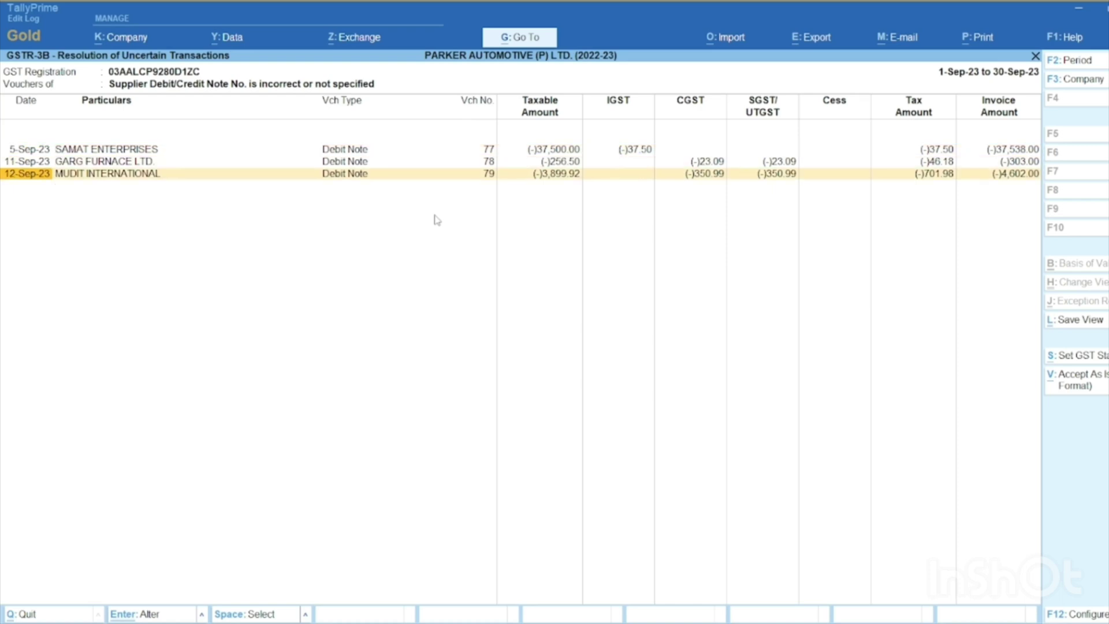
key("Up")
key("Up")
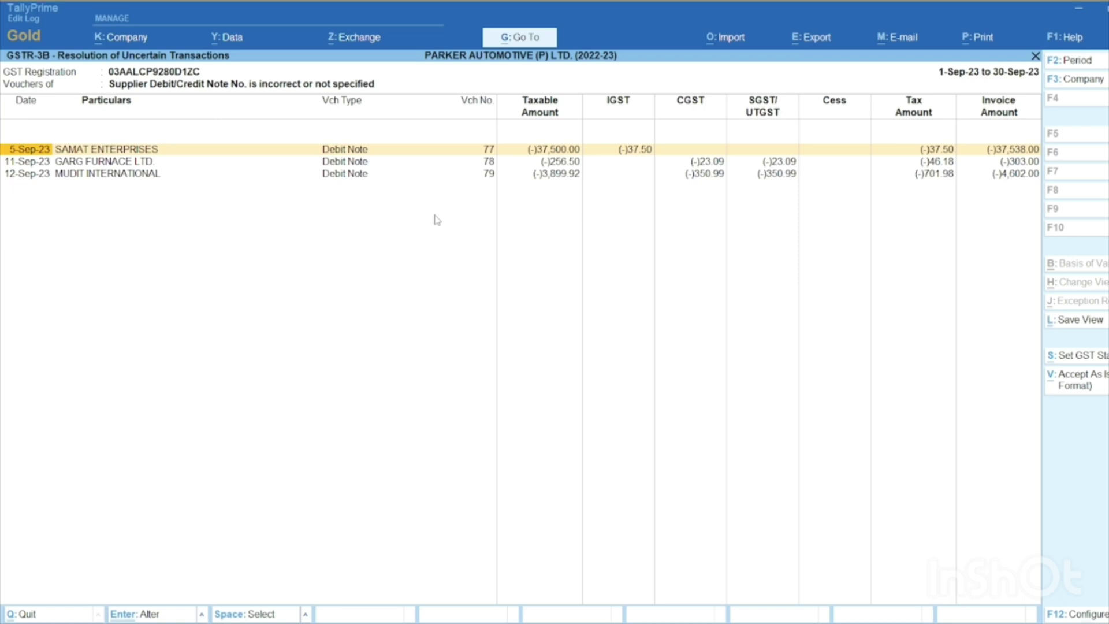
- Leave the GSTR-3B report and go back to the Display More Reports level
key("ctrl")
key("Escape")
key("Escape")
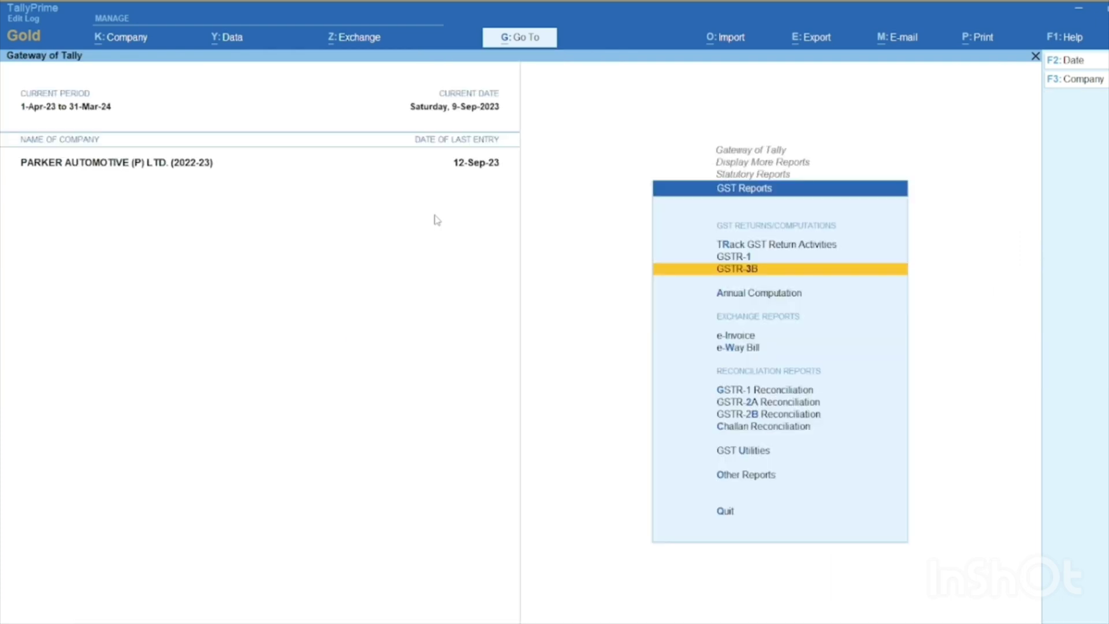
key("Escape")
key("Escape")
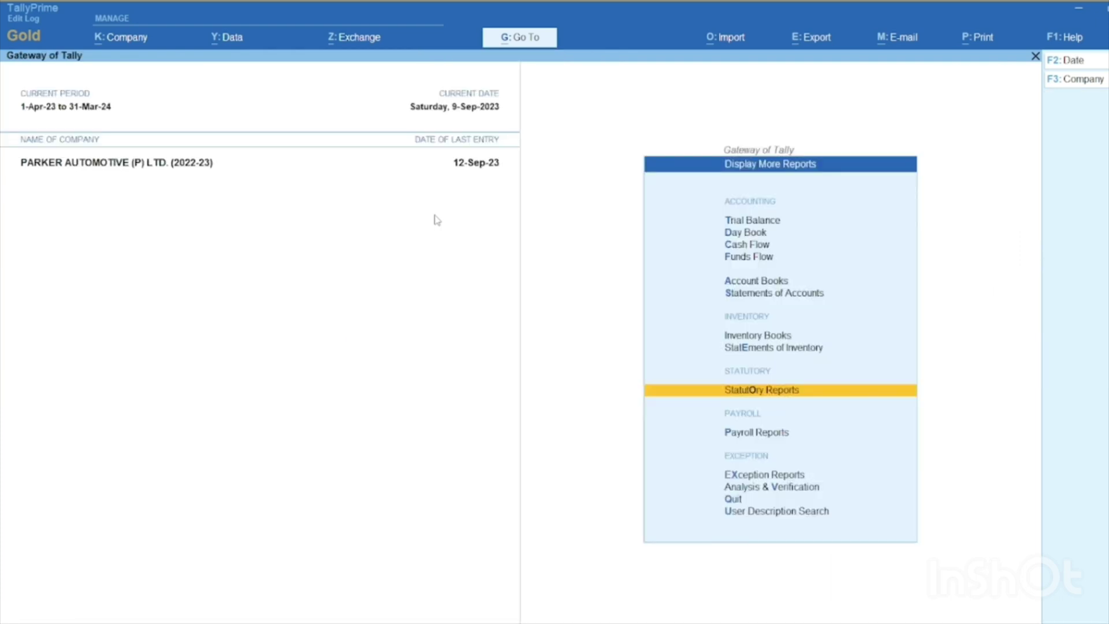
- Open the Debit Note Register from the account books and display the September 2023 voucher list
key("a")
key("Down")
key("Down")
key("Down")
key("Down")
key("Down")
key("Down")
key("Down")
key("Down")
key("Down")
key("Down")
key("Down")
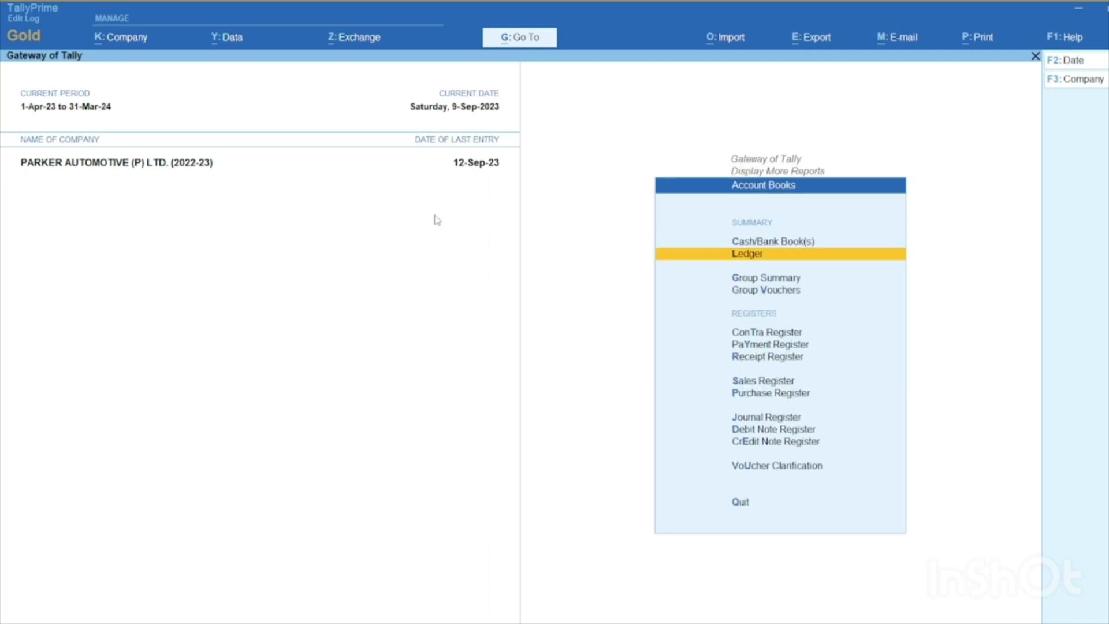
key("Up")
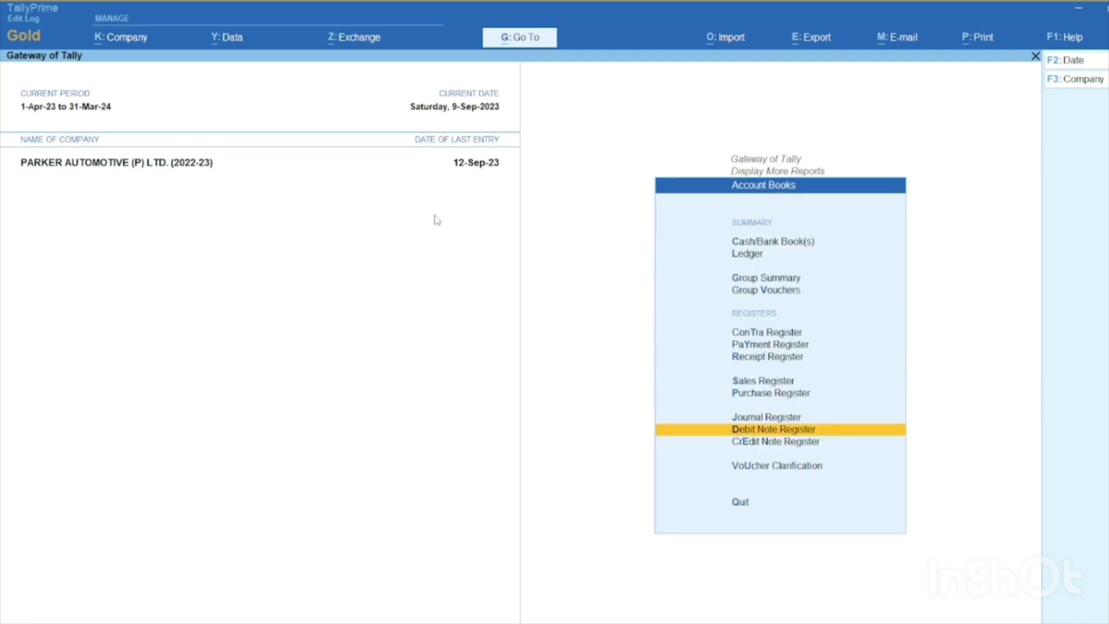
key("Return")
key("Return")
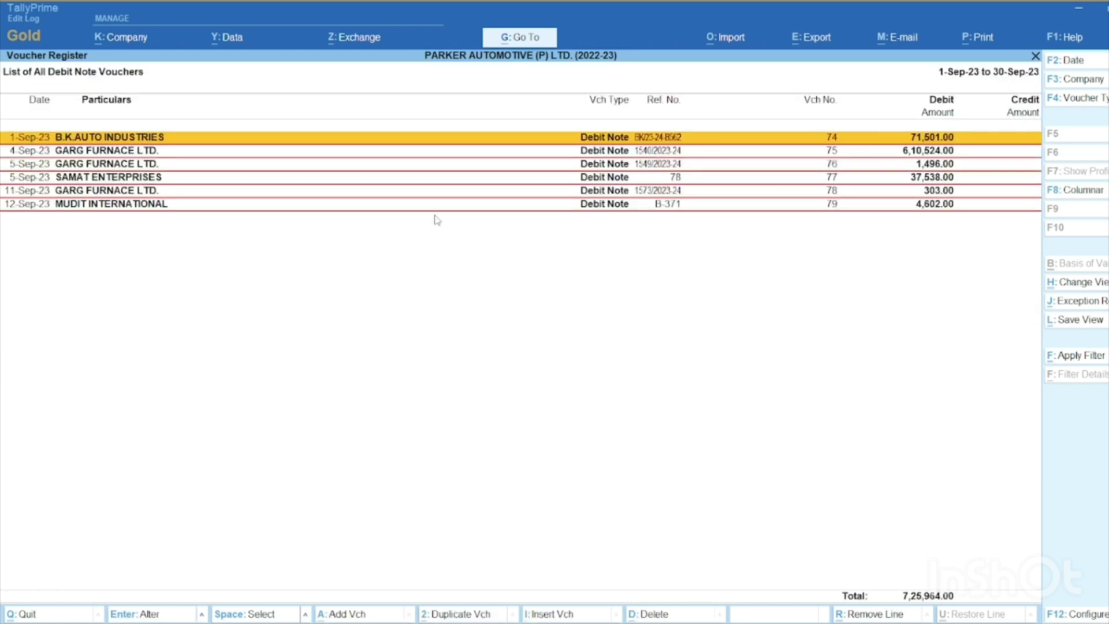
- Open the 5-Sep-23 SAMAT ENTERPRISES debit note for alteration
key("Down")
key("Down")
key("Down")
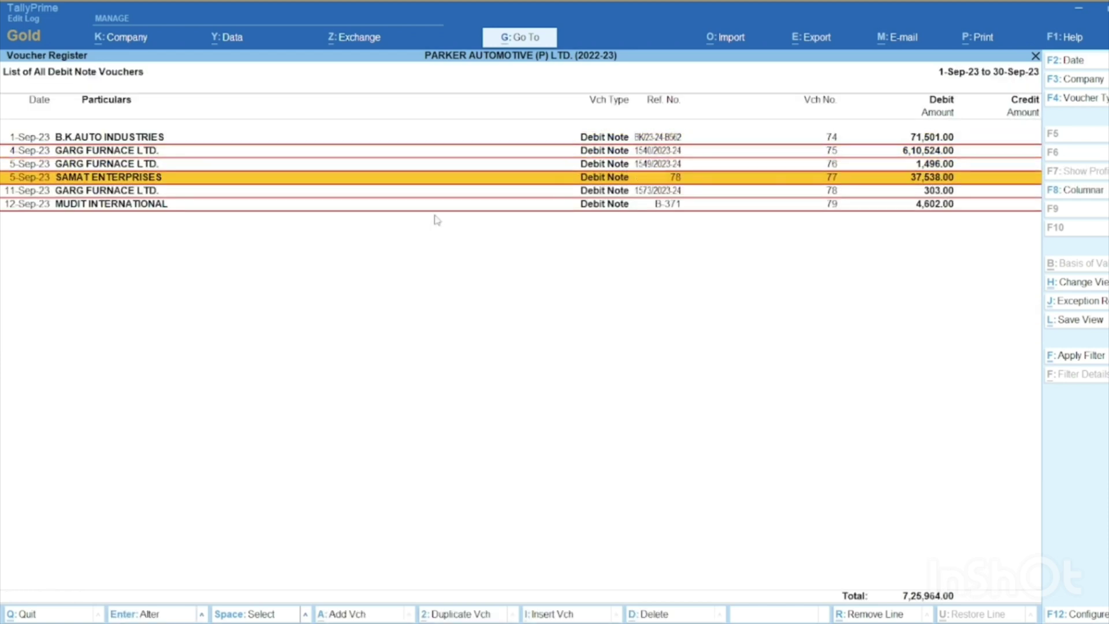
key("Return")
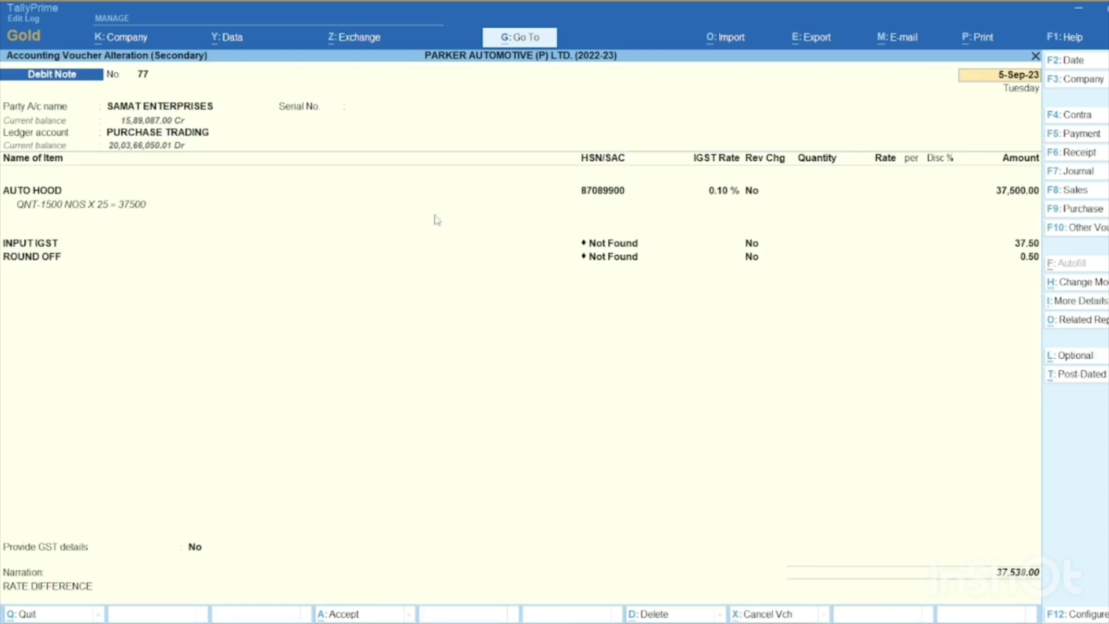
- Check the original invoice number and date in the debit note's party details, and accept the party details
key("Return")
key("Return")
key("Return")
key("Return")
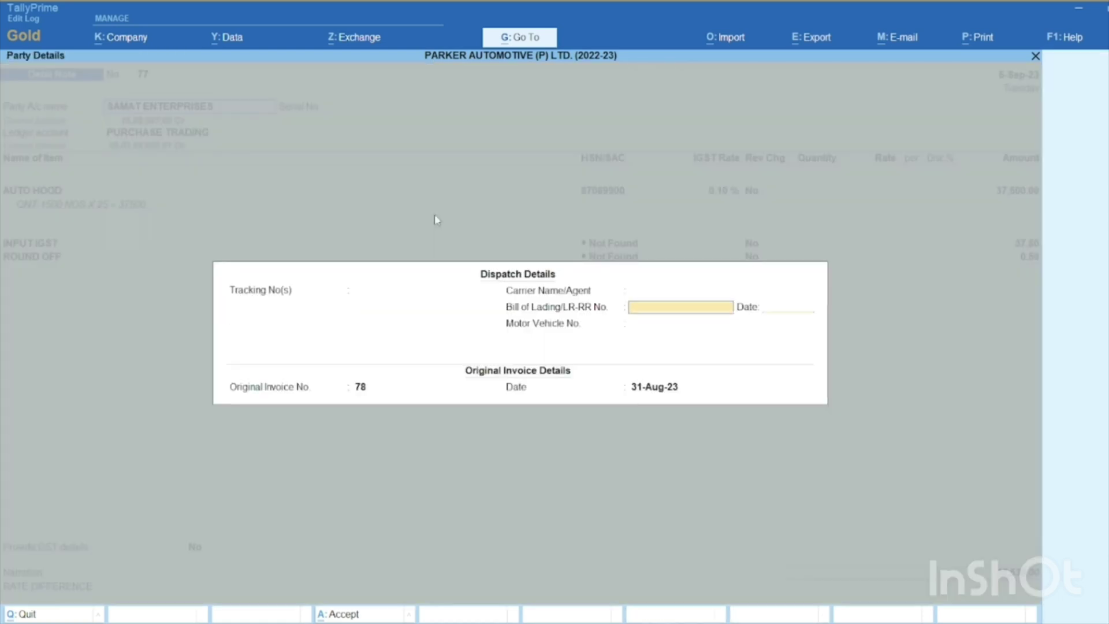
key("Return")
key("Return")
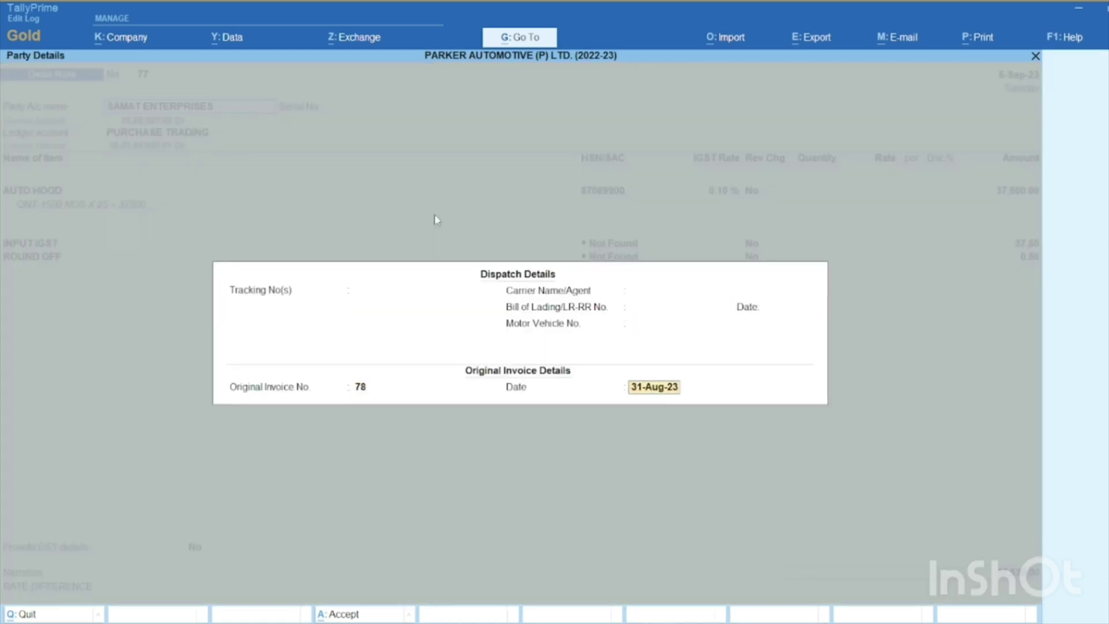
key("BackSpace")
key("Escape")
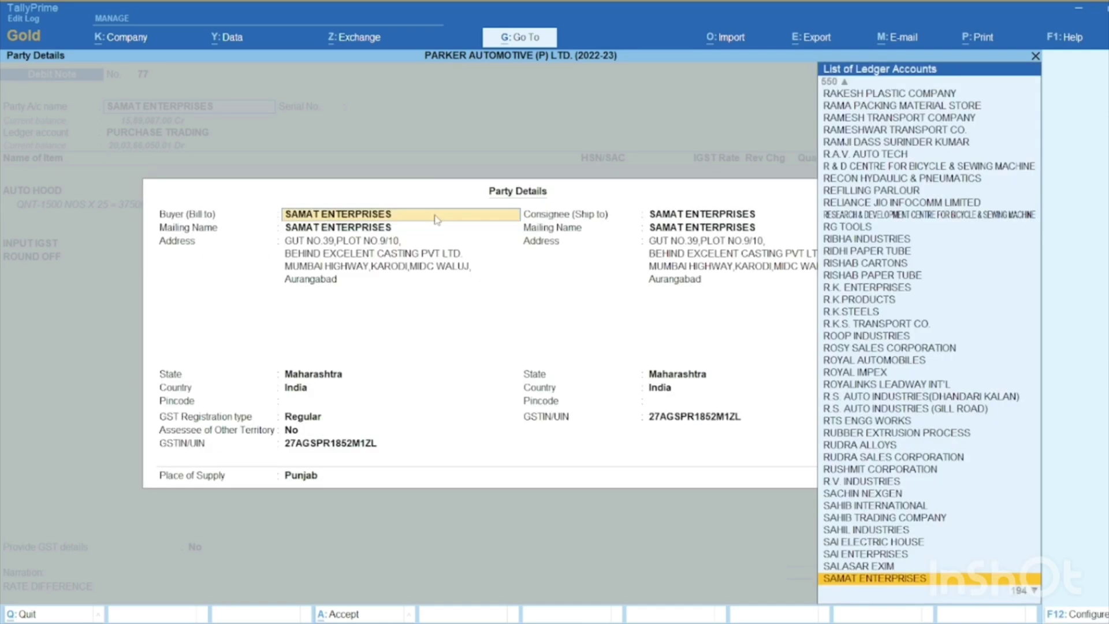
key("ctrl")
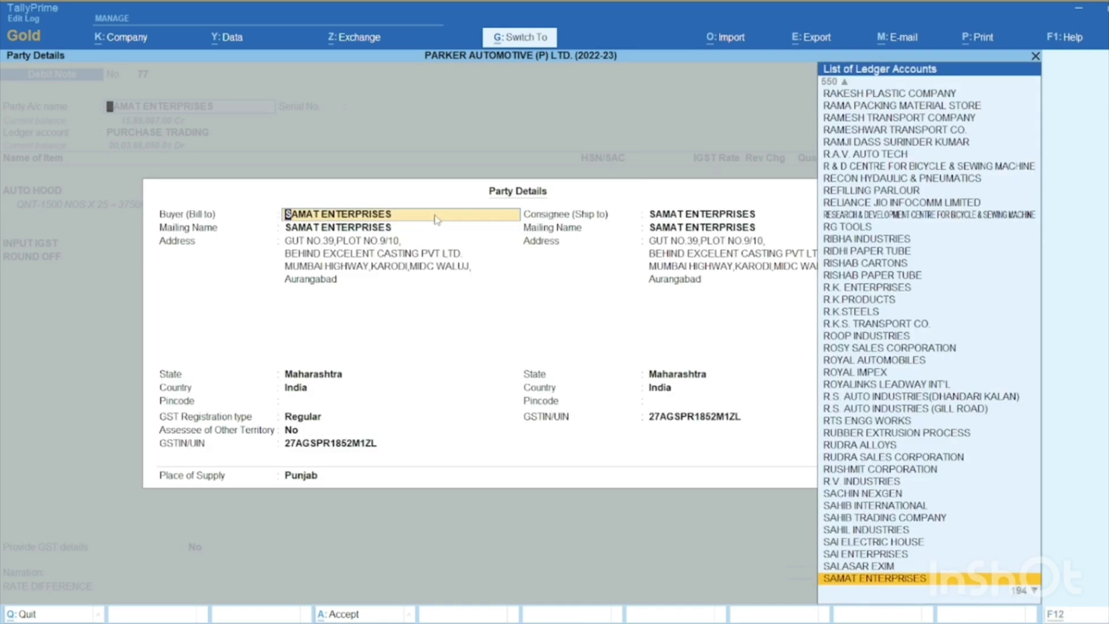
key("ctrl+a")
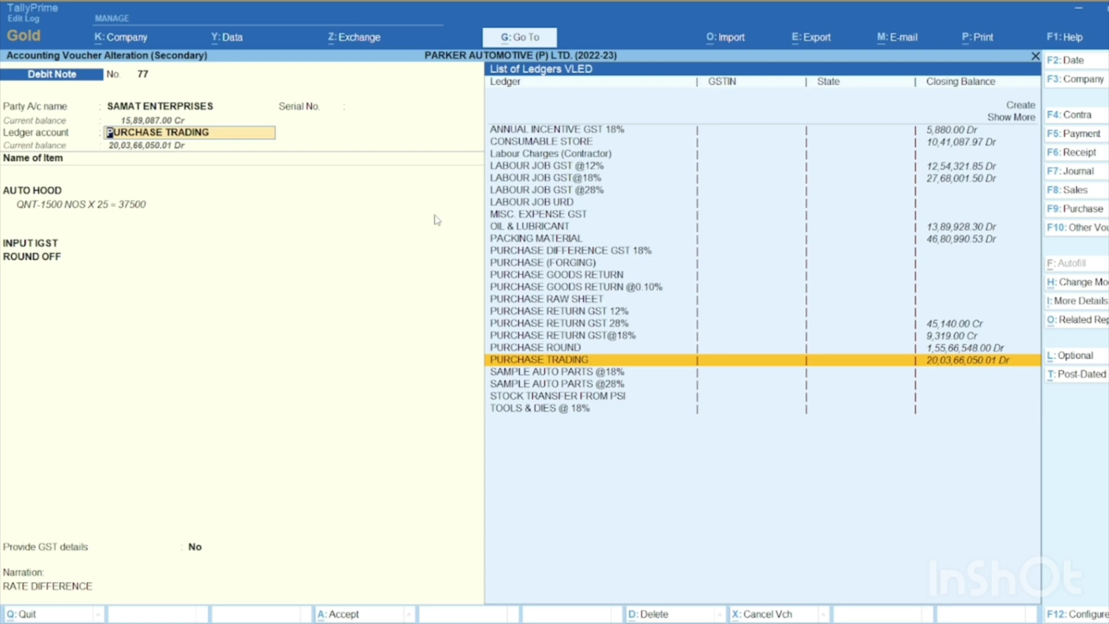
- Accept the PURCHASE TRADING ledger, the AUTO HOOD item allocation, and its GST rate and HSN/SAC details as per Masters/Company
key("Return")
key("Return")
key("Return")
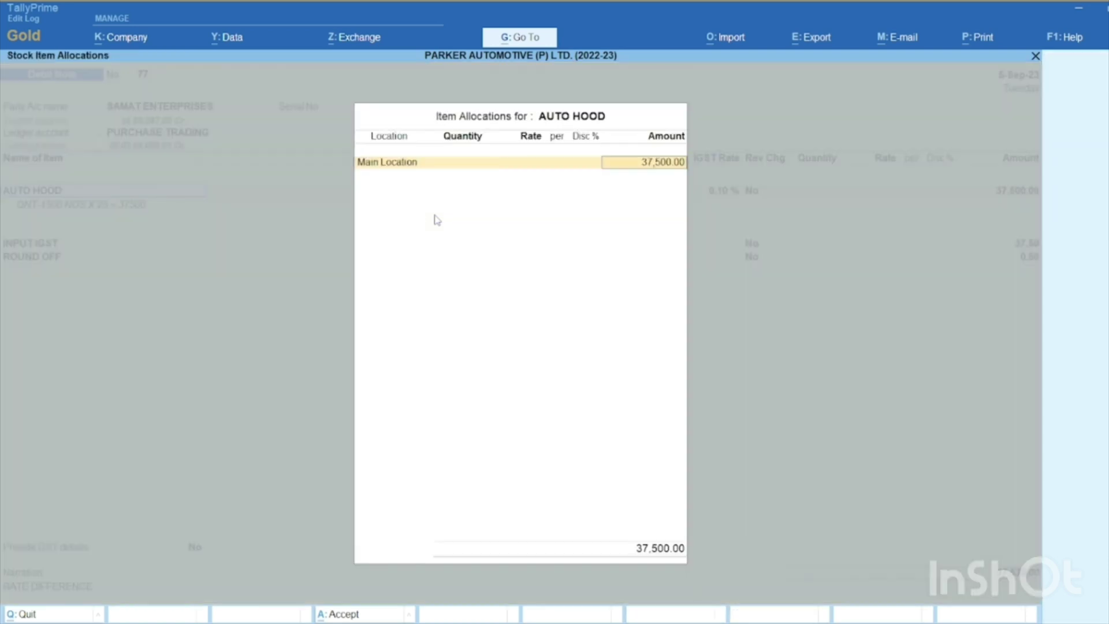
key("Return")
key("Return")
key("Return")
key("Return")
key("Return")
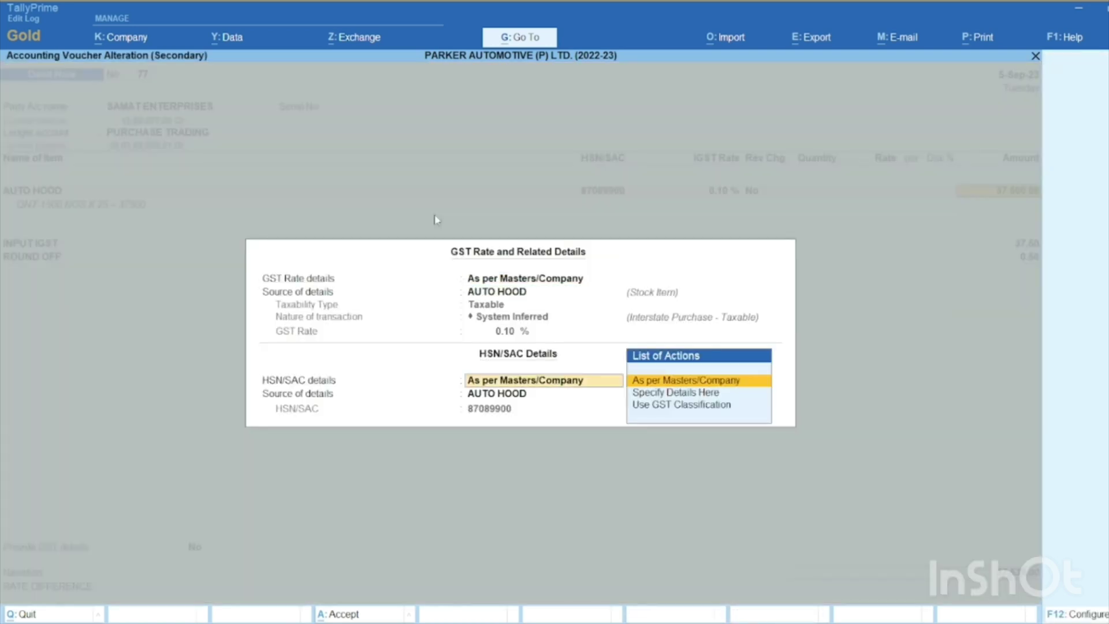
key("Return")
key("Return")
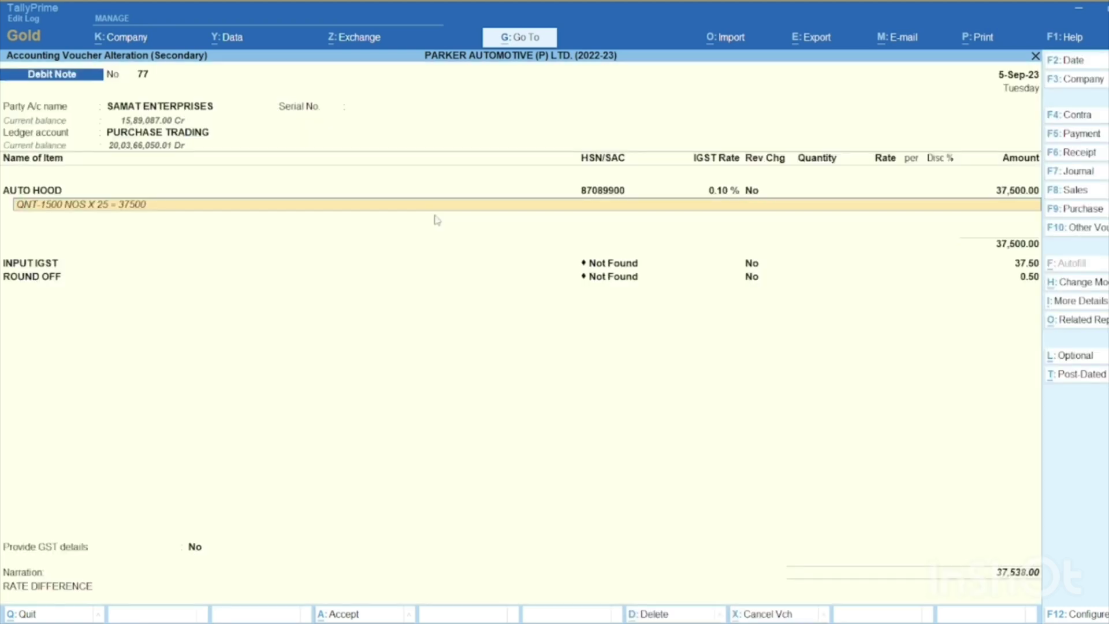
- Accept the item description and the INPUT IGST and ROUND OFF lines, and set Provide GST details to Yes
key("Return")
key("Return")
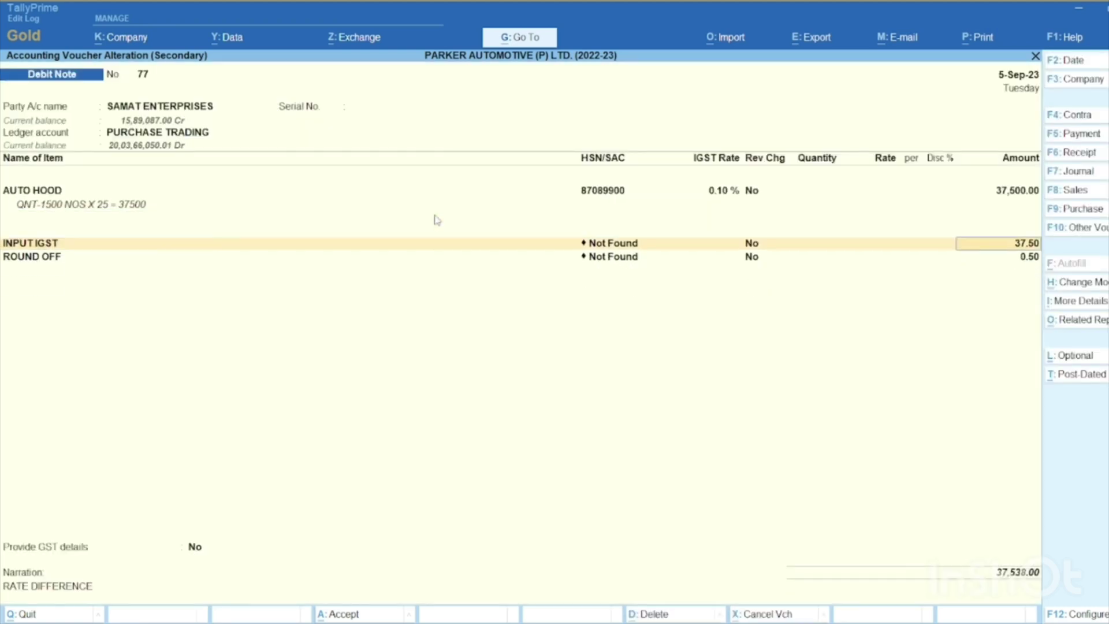
key("Return")
key("Return")
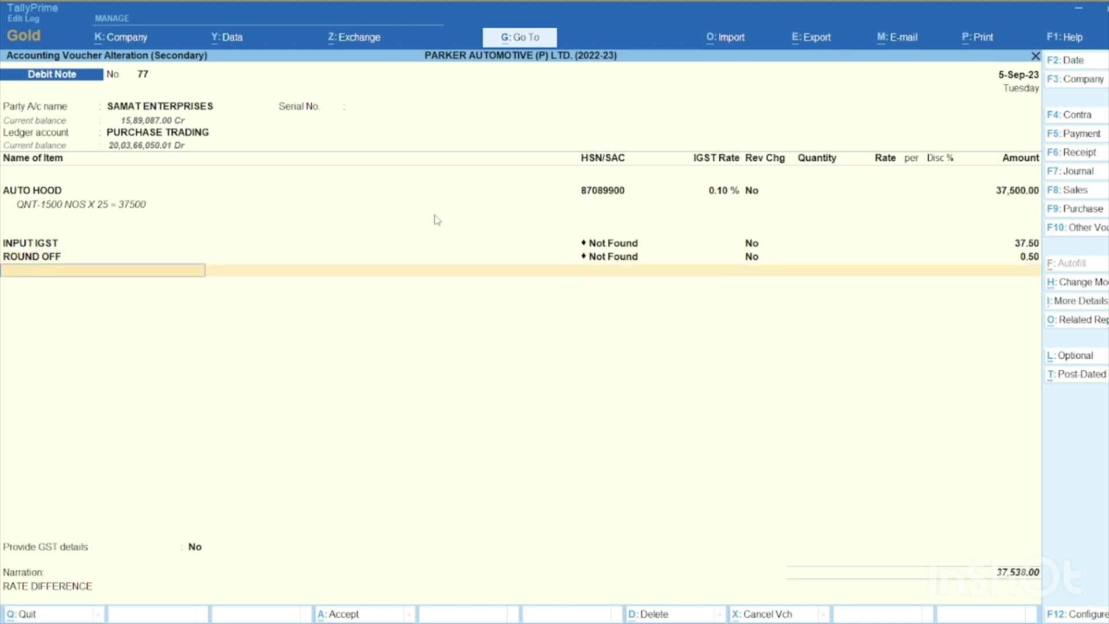
key("Return")
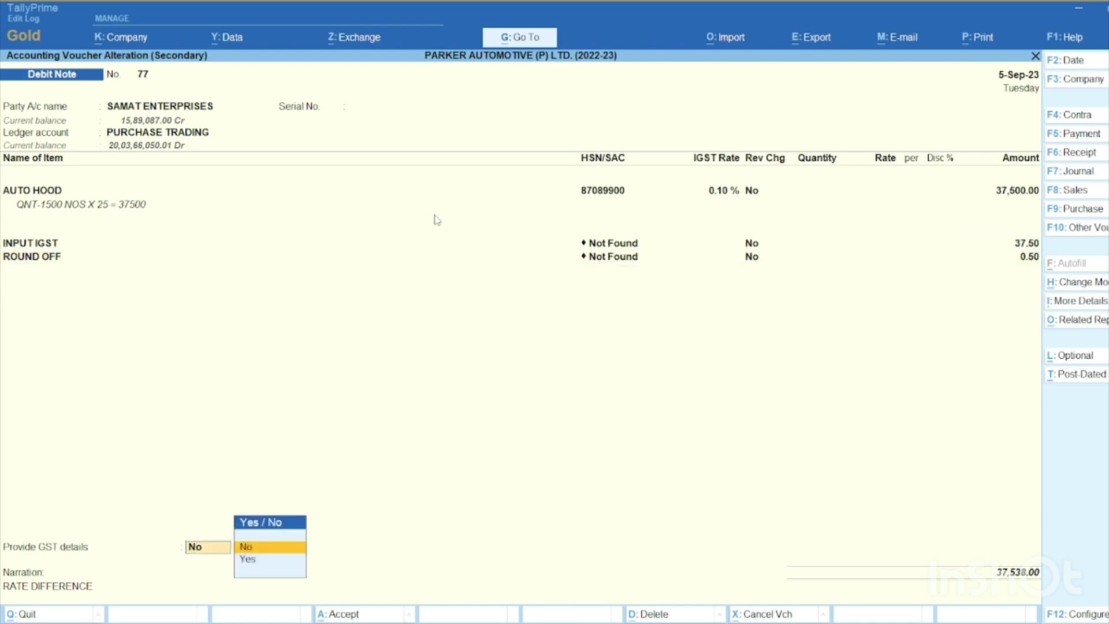
key("y")
key("Return")
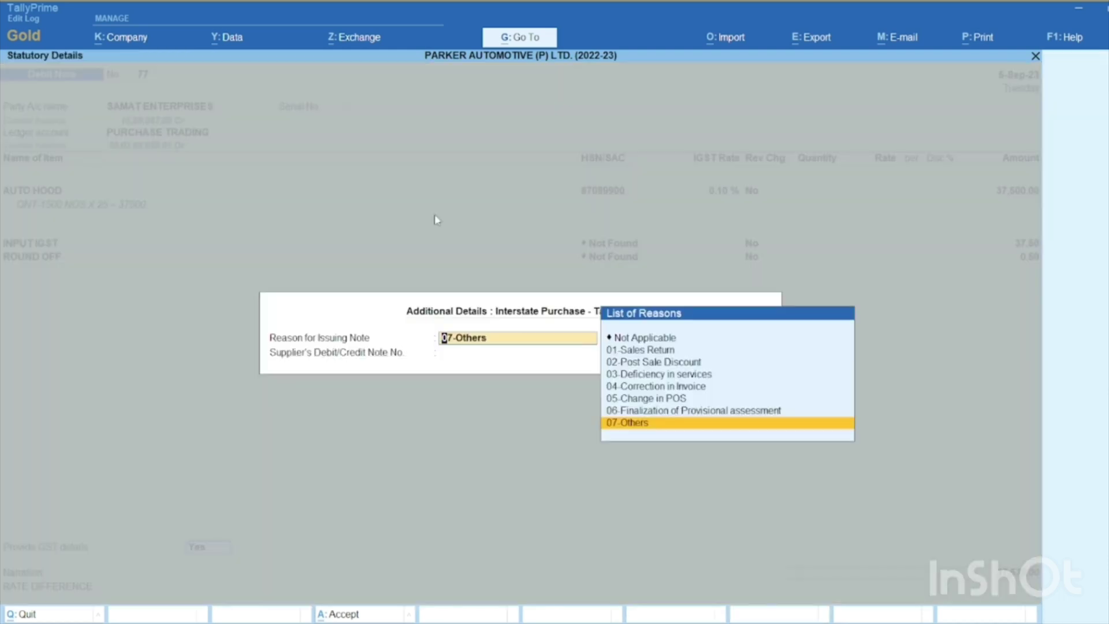
- Look through the reasons for issuing the note and choose 07-Others
key("Up")
key("Up")
key("Up")
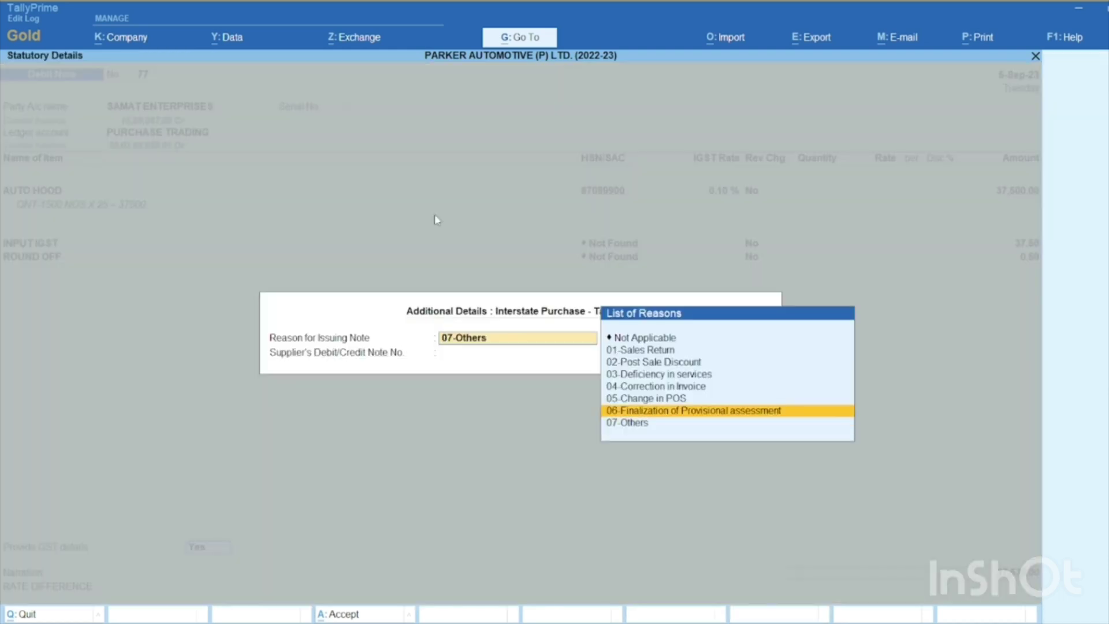
key("Up")
key("Up")
key("Up")
key("Down")
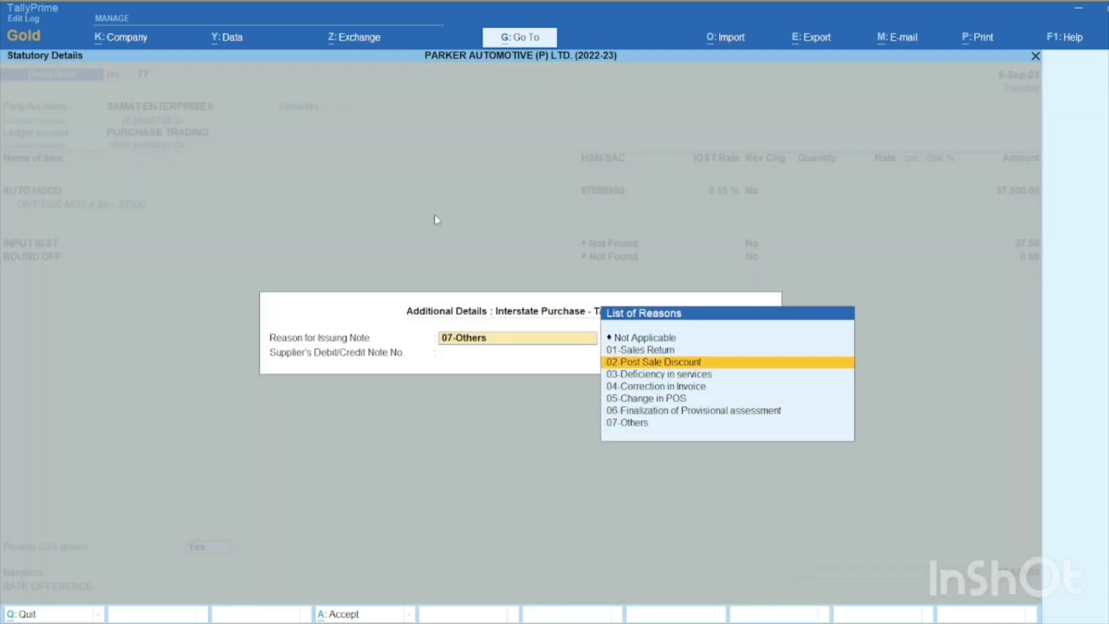
key("Down")
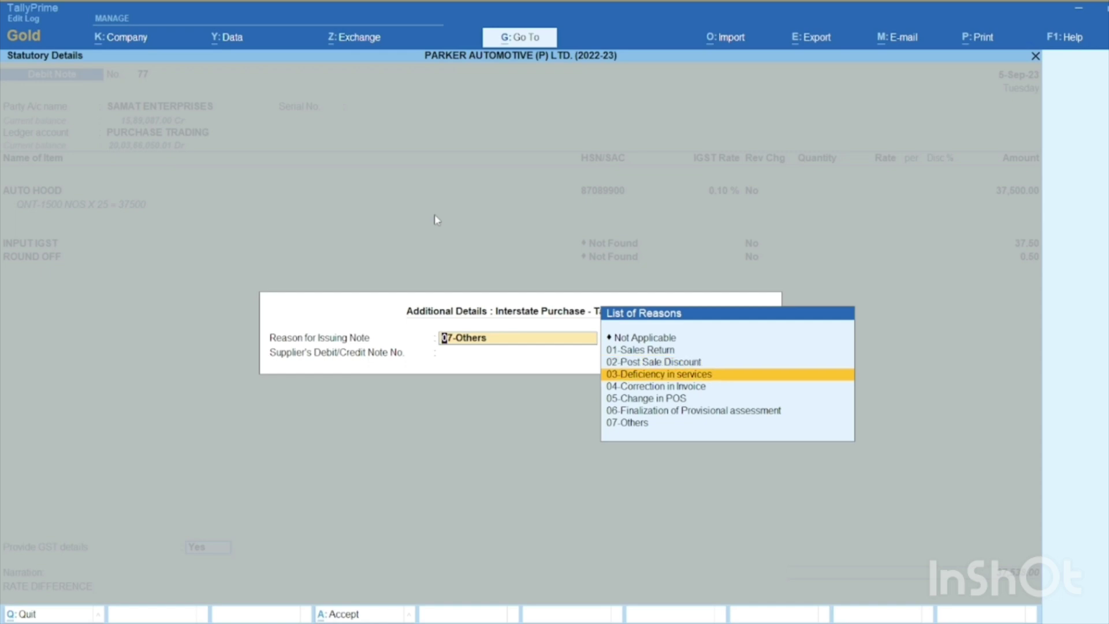
key("Down")
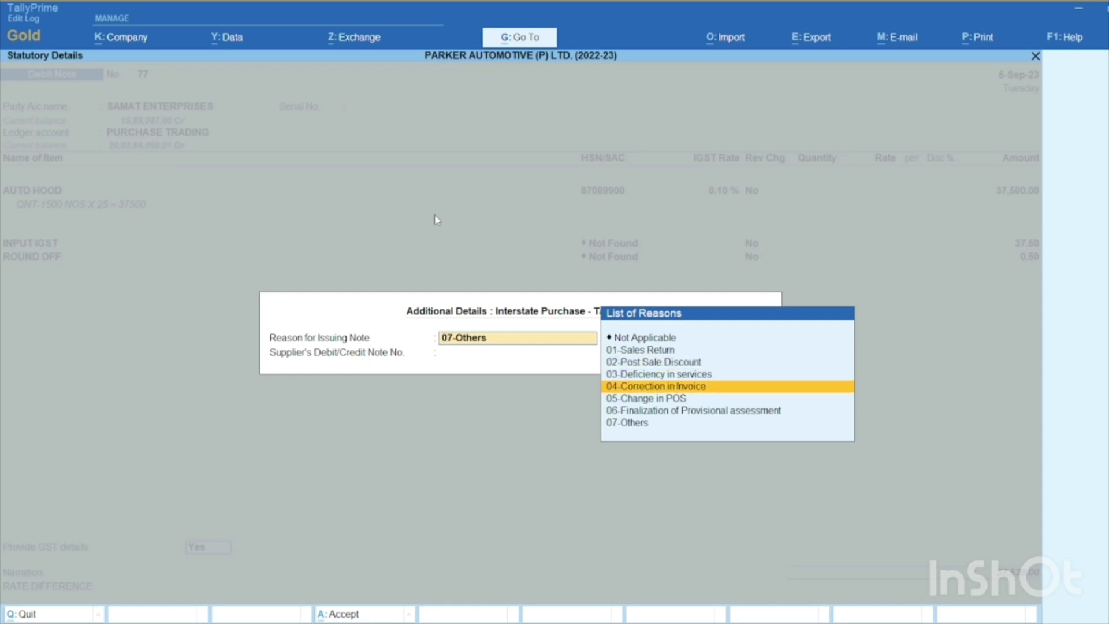
key("Down")
key("Down")
key("Down")
key("Return")
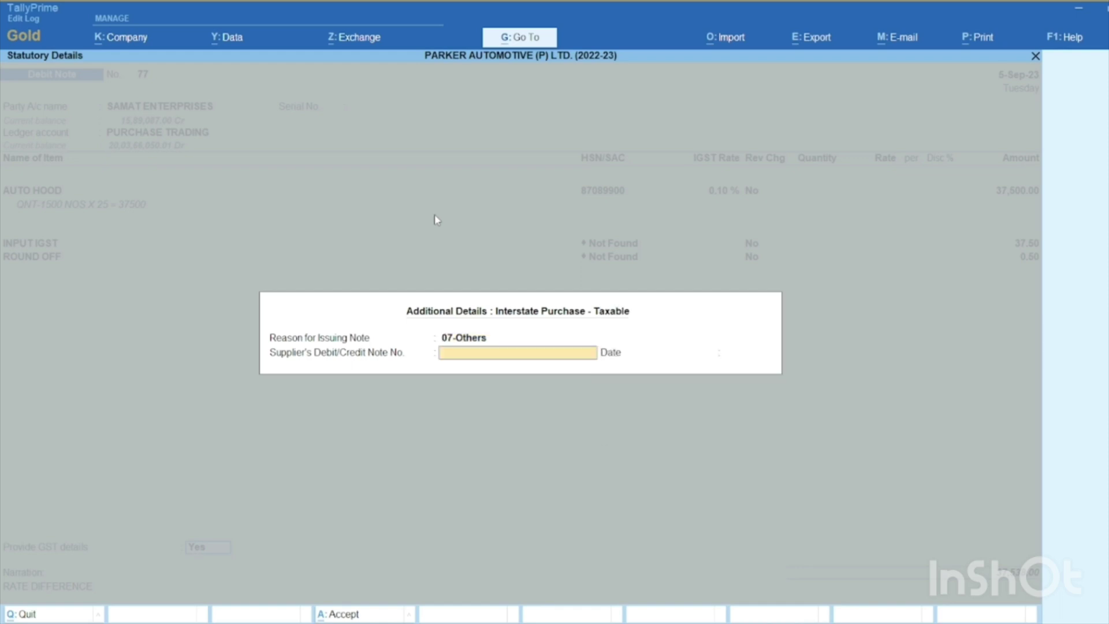
- Enter 78 as the supplier's debit/credit note number with date 31.8.23, and save the altered debit note
key("ctrl")
type("78")
key("Return")
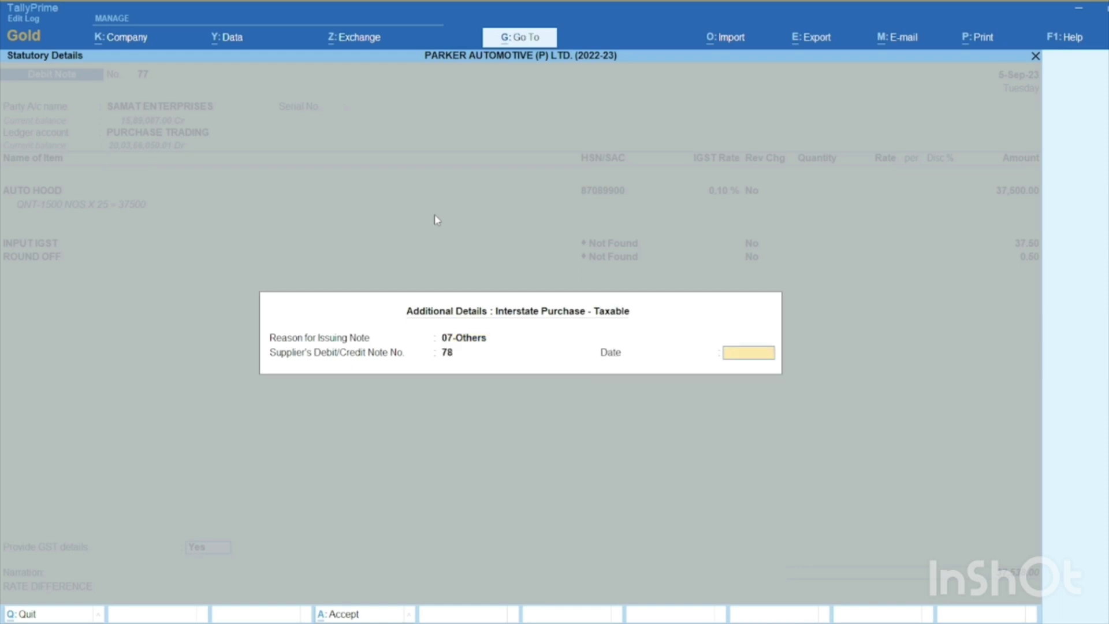
type("31.8.23")
key("Return")
key("Return")
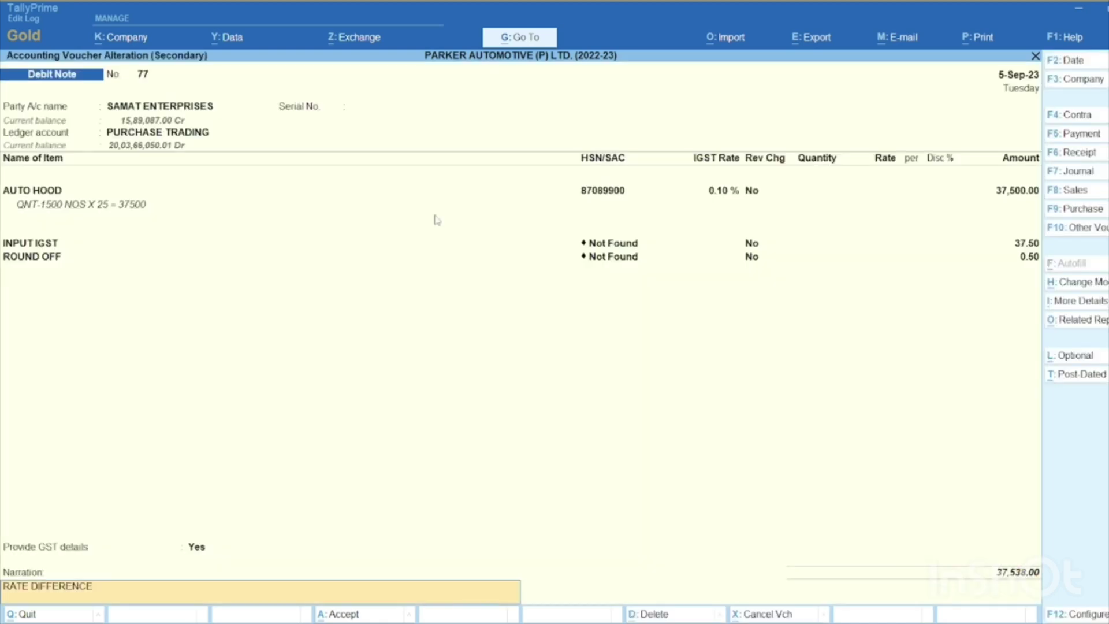
key("Return")
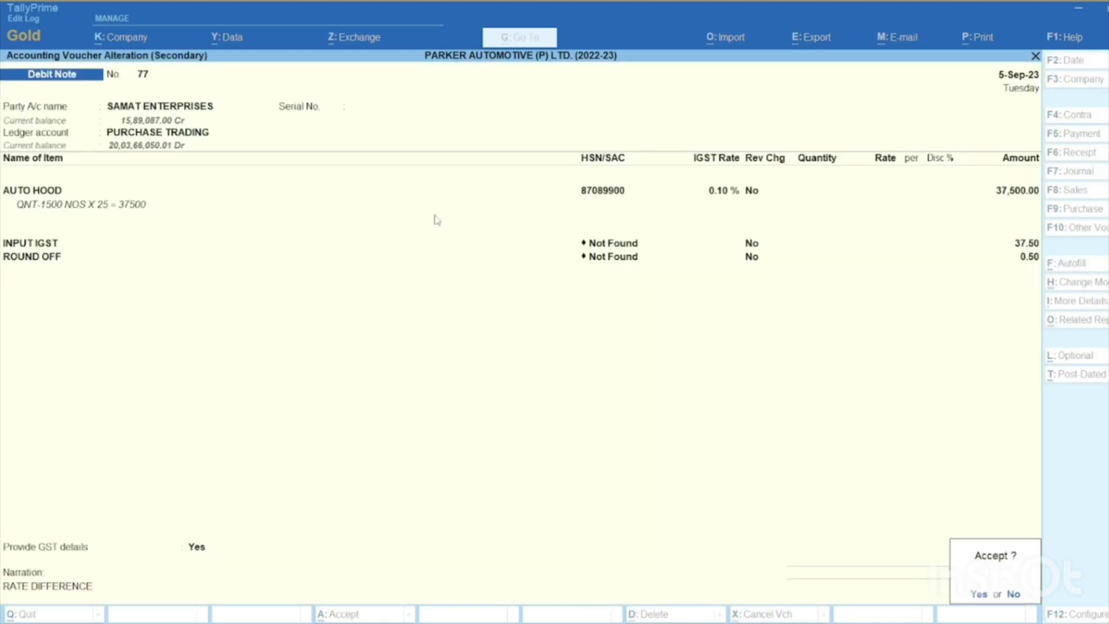
key("Return")
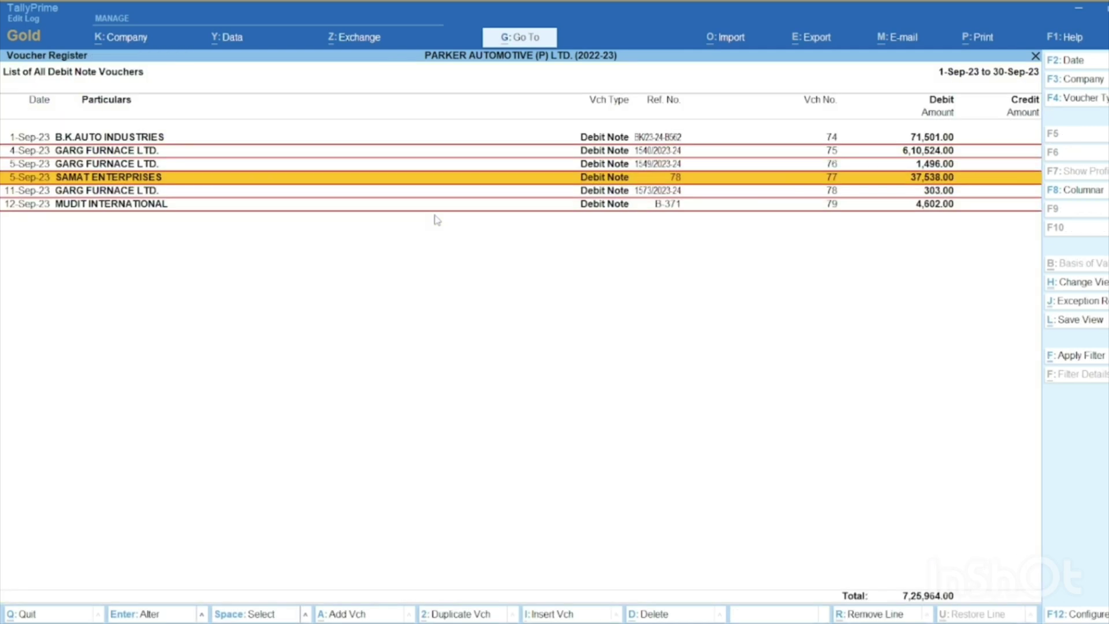
- Close the debit note register and account books to go back to Display More Reports
key("Escape")
key("Escape")
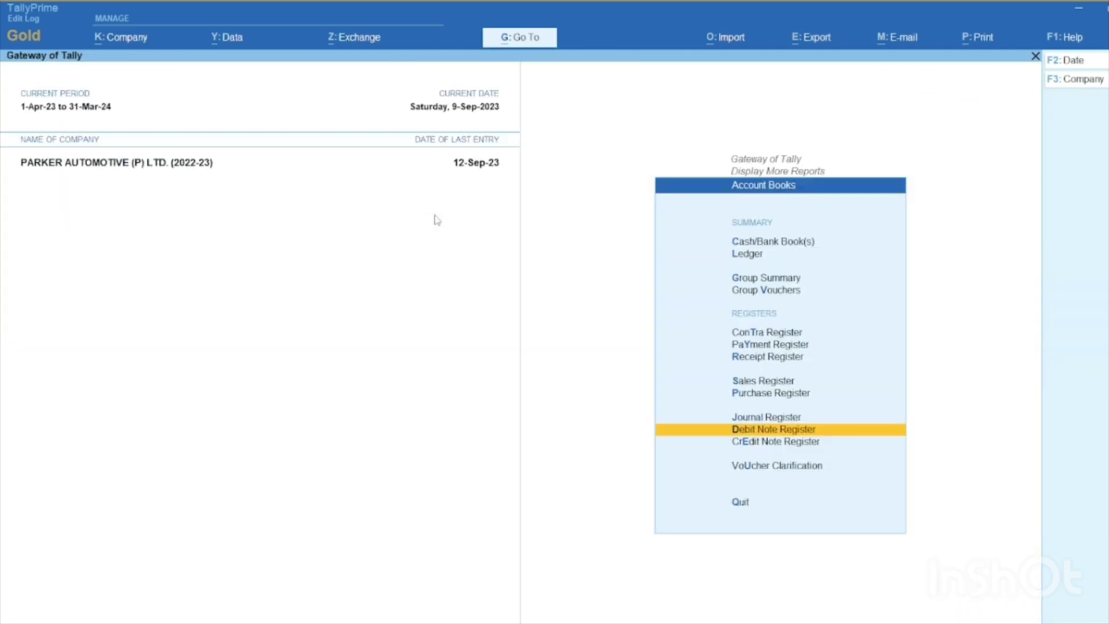
key("Escape")
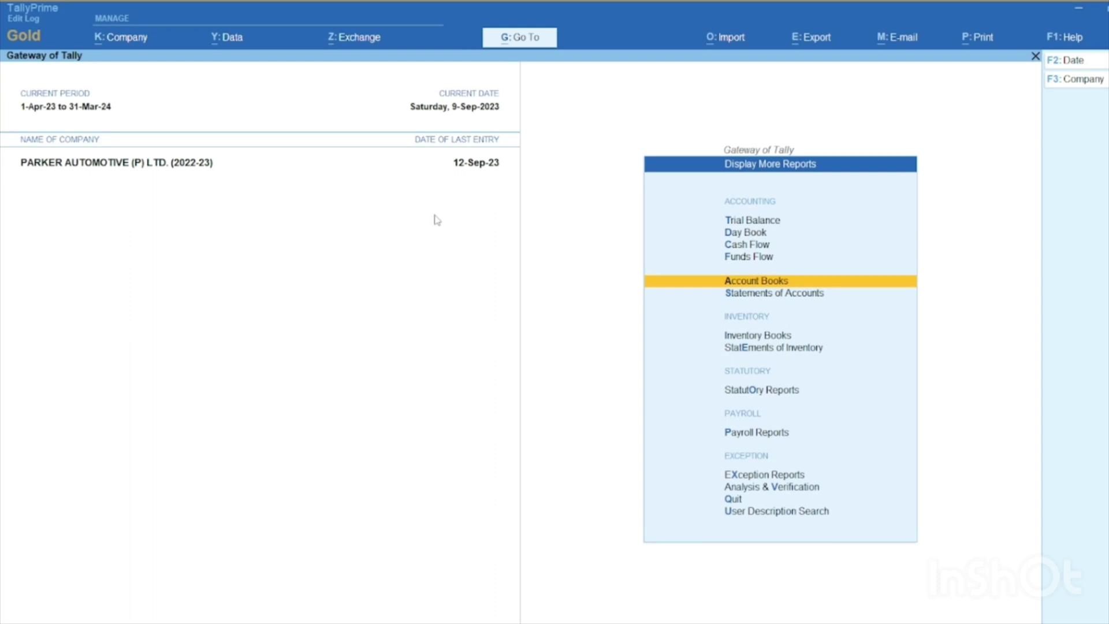
- Open the GSTR-3B return from the GST statutory reports
key("Down")
key("Down")
key("Down")
key("Down")
key("Return")
key("Return")
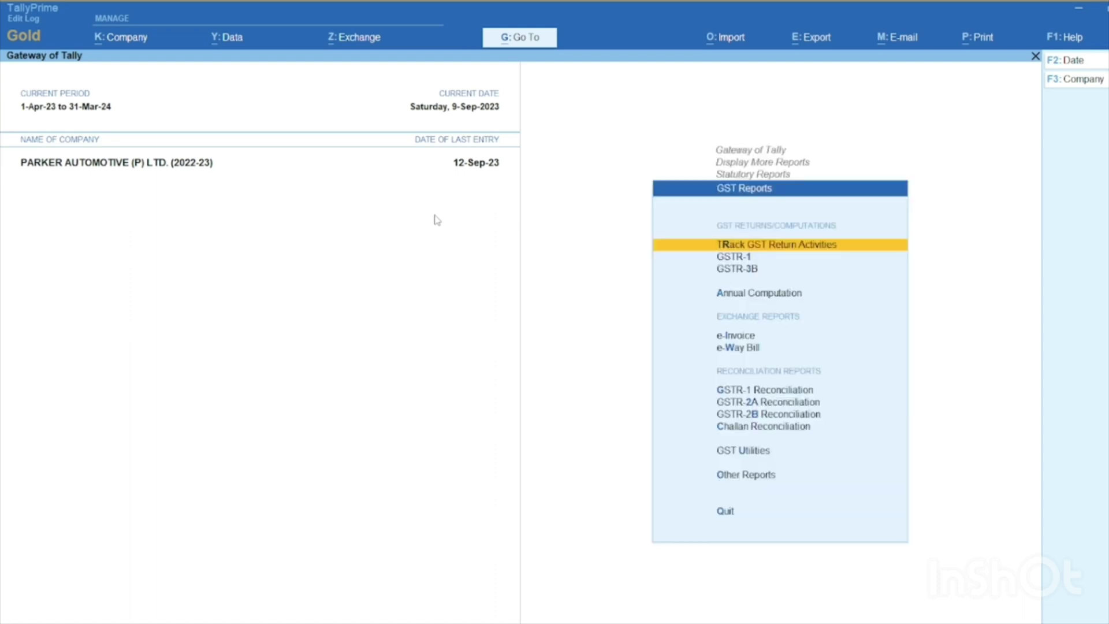
key("Down")
key("Down")
key("Return")
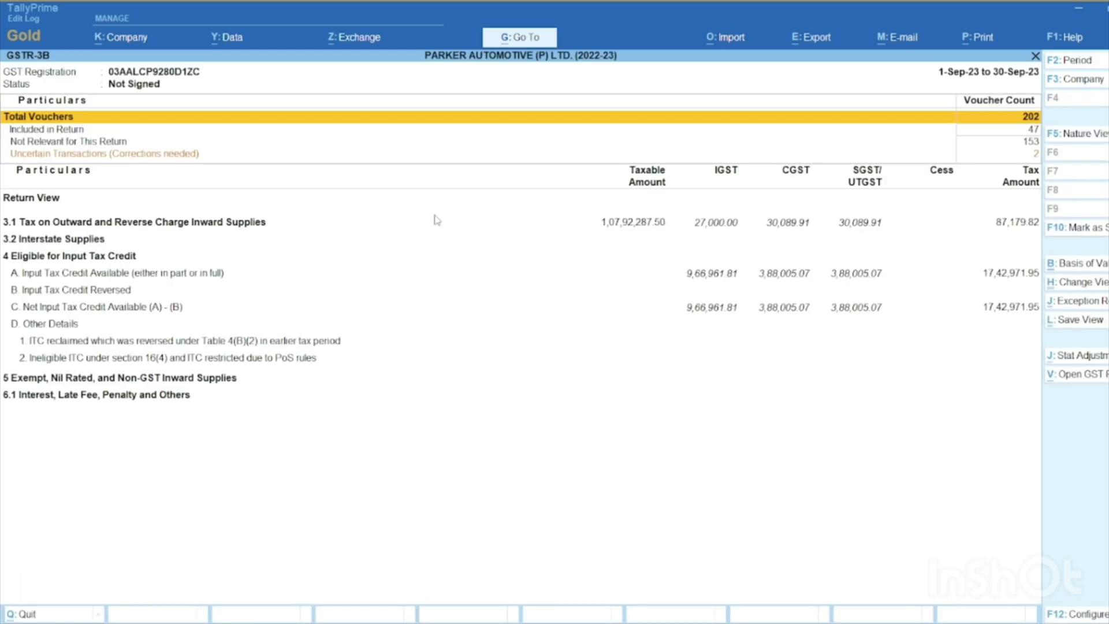
- Open the uncertain transactions and list the vouchers whose supplier debit/credit note number is incorrect or not specified
key("Down")
key("Down")
key("Down")
key("Return")
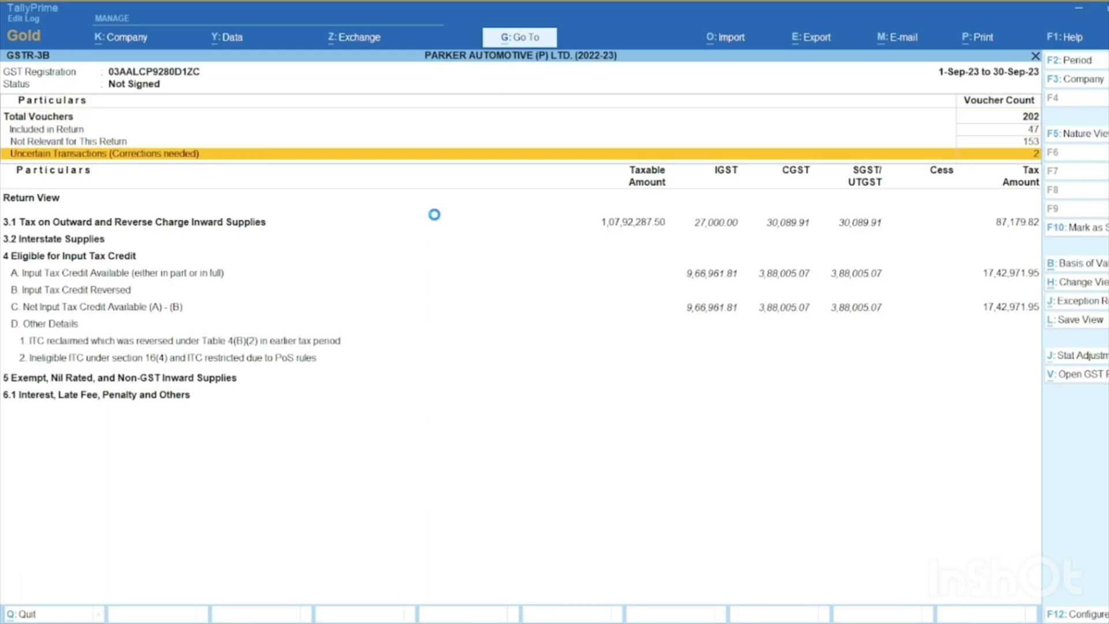
key("Down")
key("Down")
key("Down")
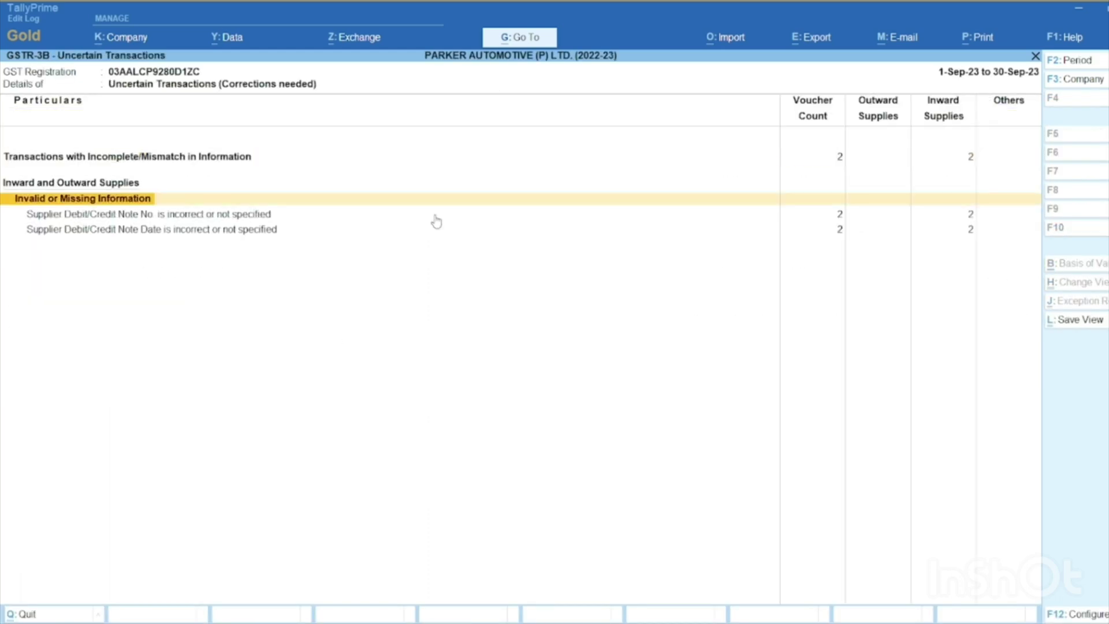
key("Up")
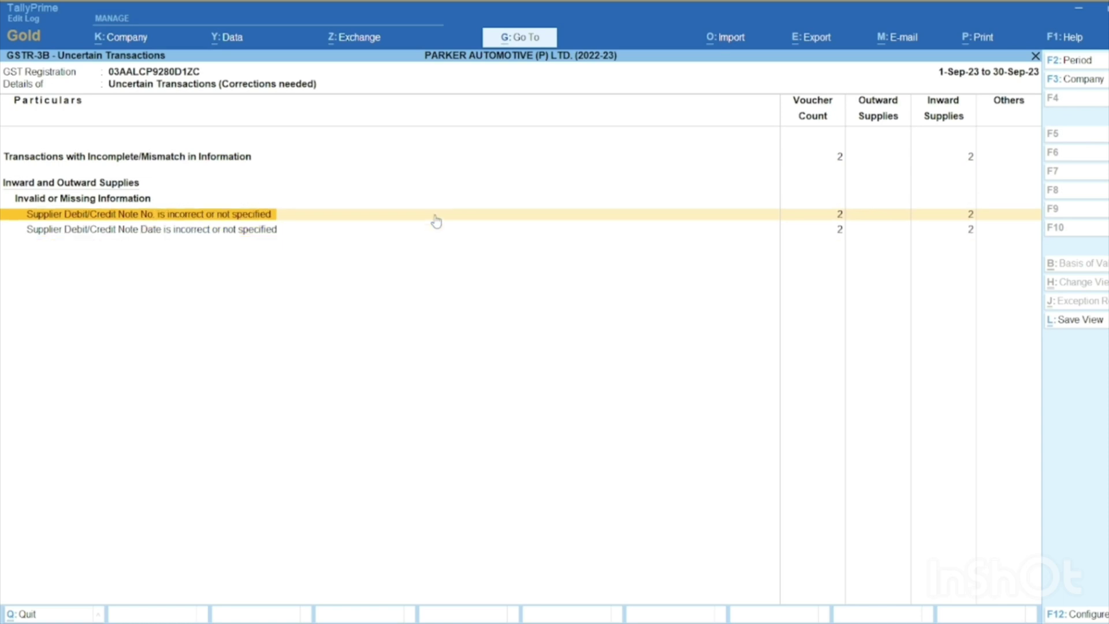
key("Return")
- Open GARG FURNACE LTD.'s debit note 78 dated 11-Sep-23 for alteration
key("Down")
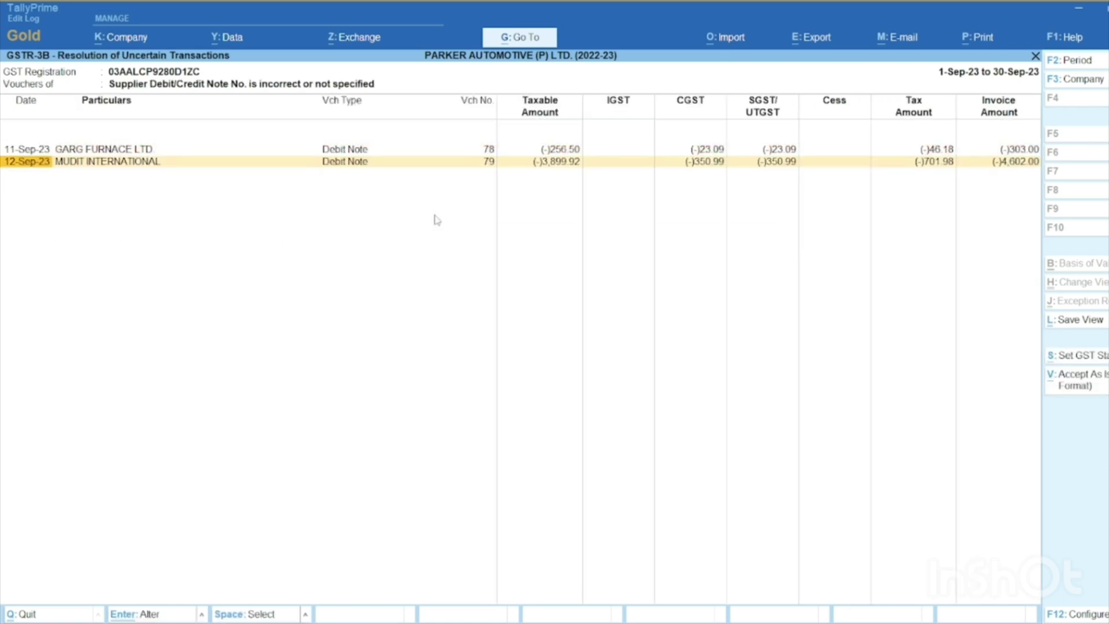
key("Up")
key("Down")
key("Up")
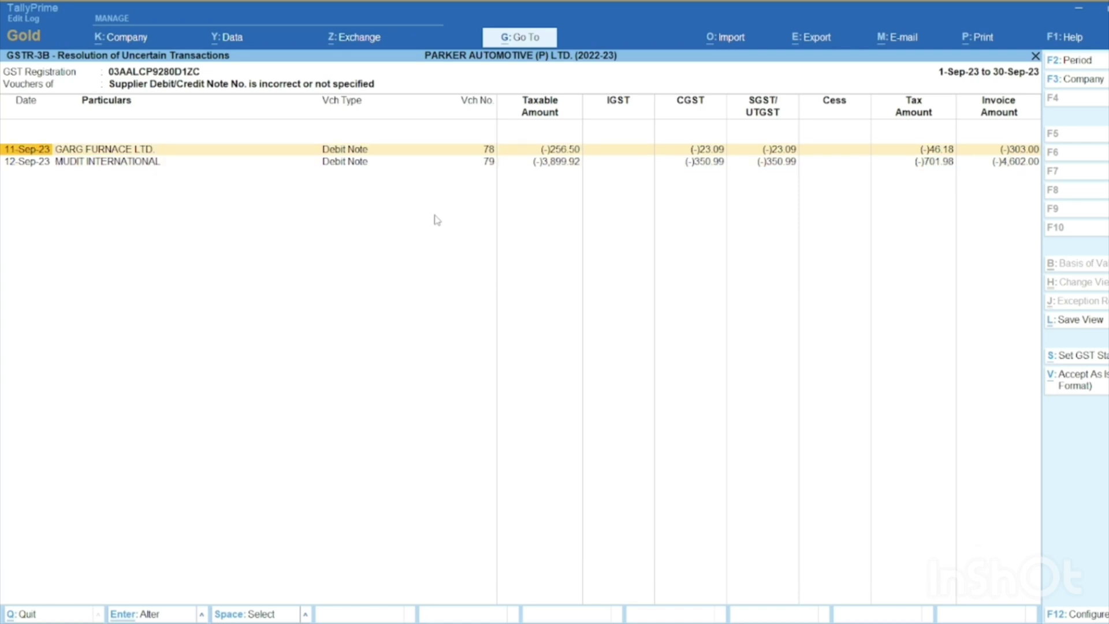
key("Return")
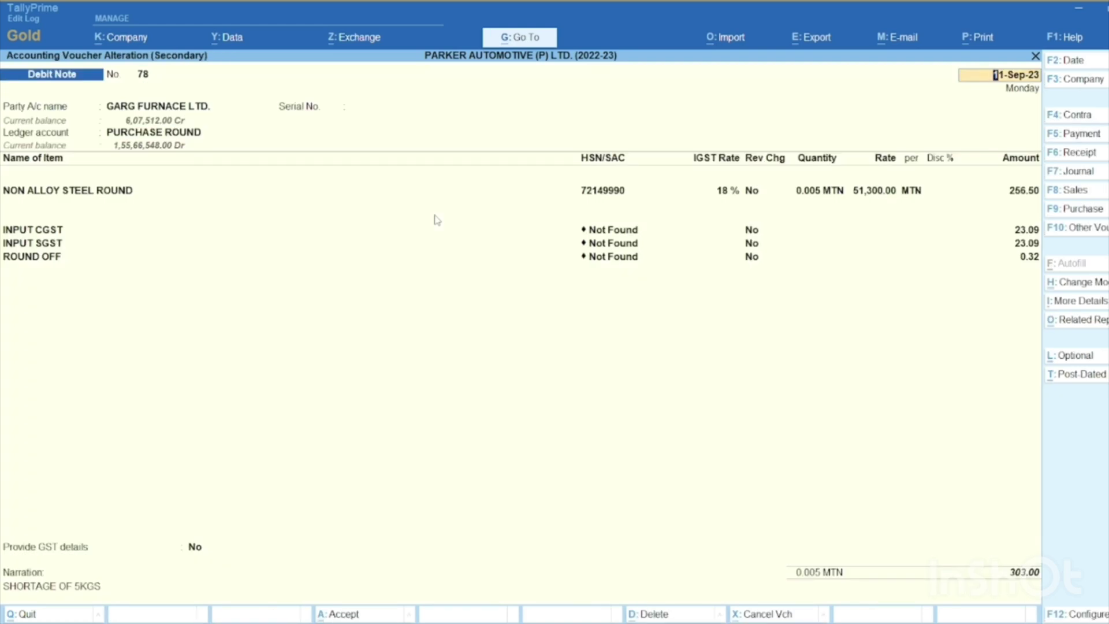
- Go through the dispatch details of GARG FURNACE LTD.'s debit note and accept its original invoice number and date
left_click(154, 107)
key("Return")
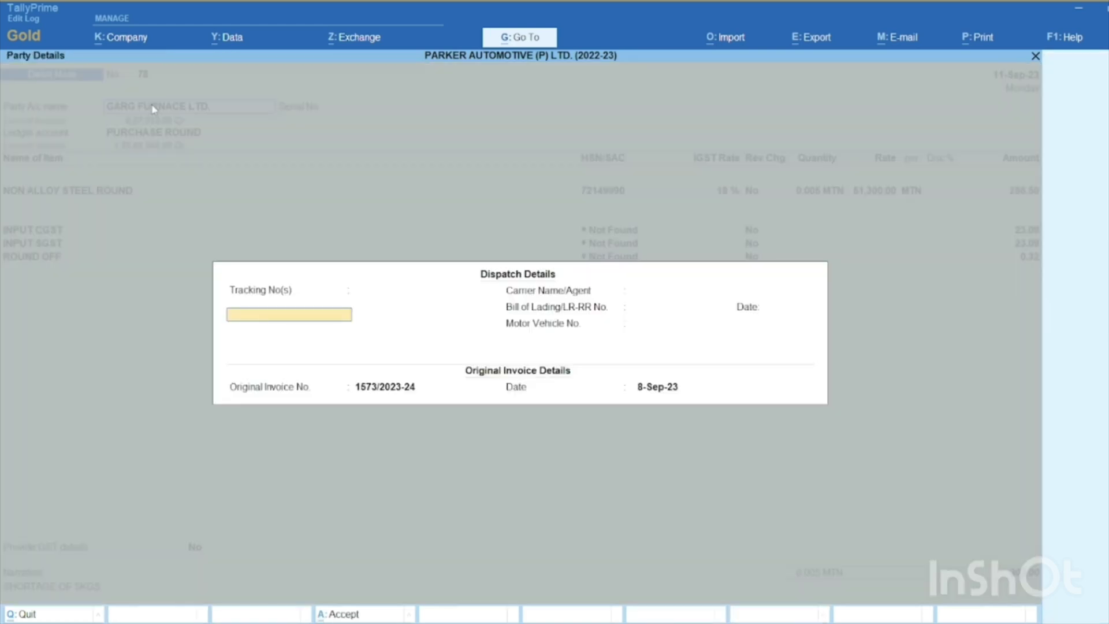
key("Return")
key("Return")
key("Return")
key("Return")
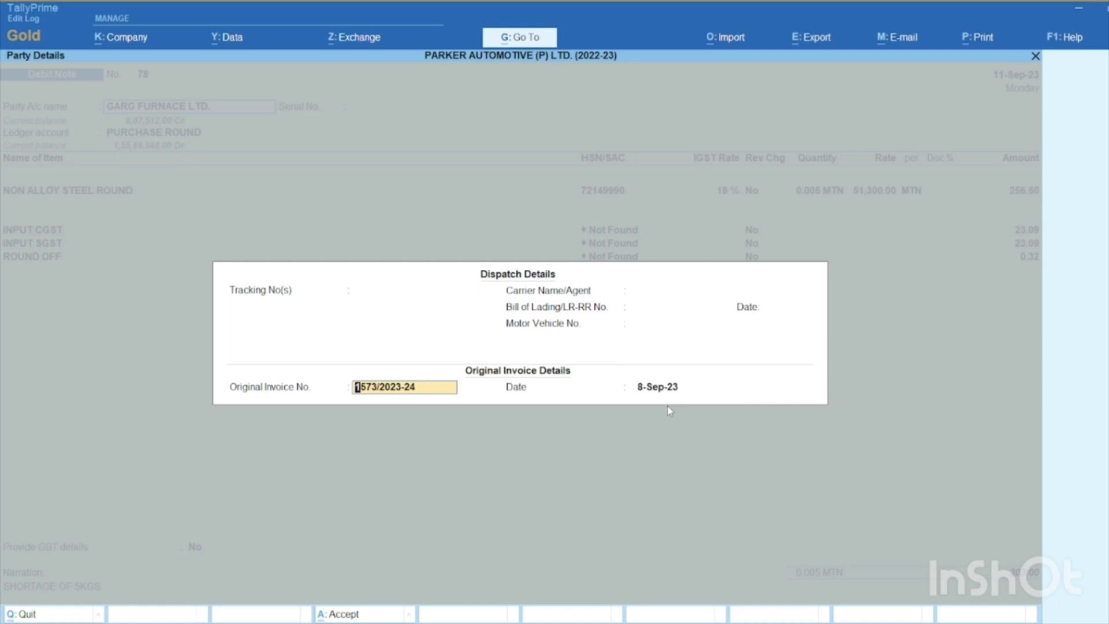
key("Return")
key("Return")
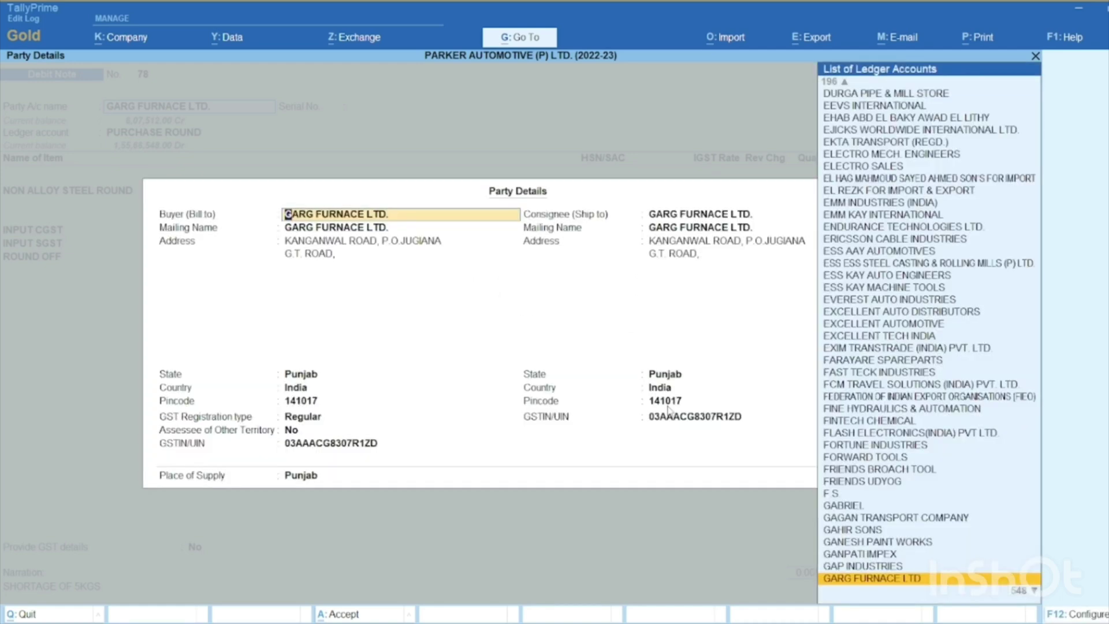
- Accept the buyer and consignee details of GARG FURNACE LTD., keeping Punjab as the place of supply
key("Return")
key("Return")
key("Return")
key("Return")
key("Return")
key("Return")
key("Return")
key("Return")
key("Return")
key("Return")
key("Return")
key("Return")
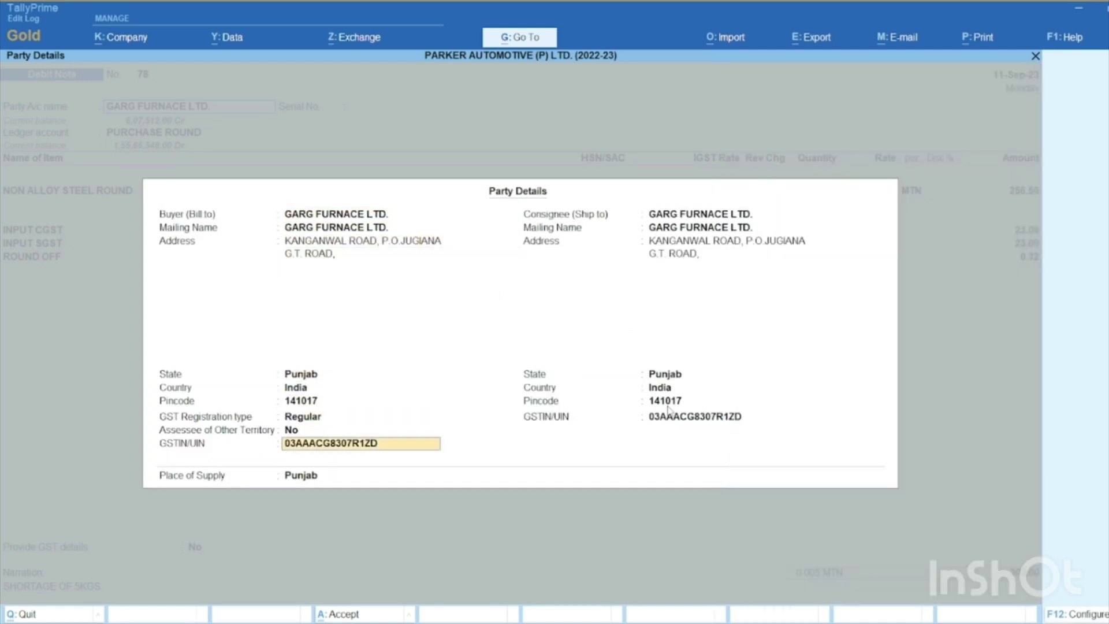
key("Return")
key("Return")
key("Return")
key("Return")
key("Return")
key("Return")
key("Return")
key("Return")
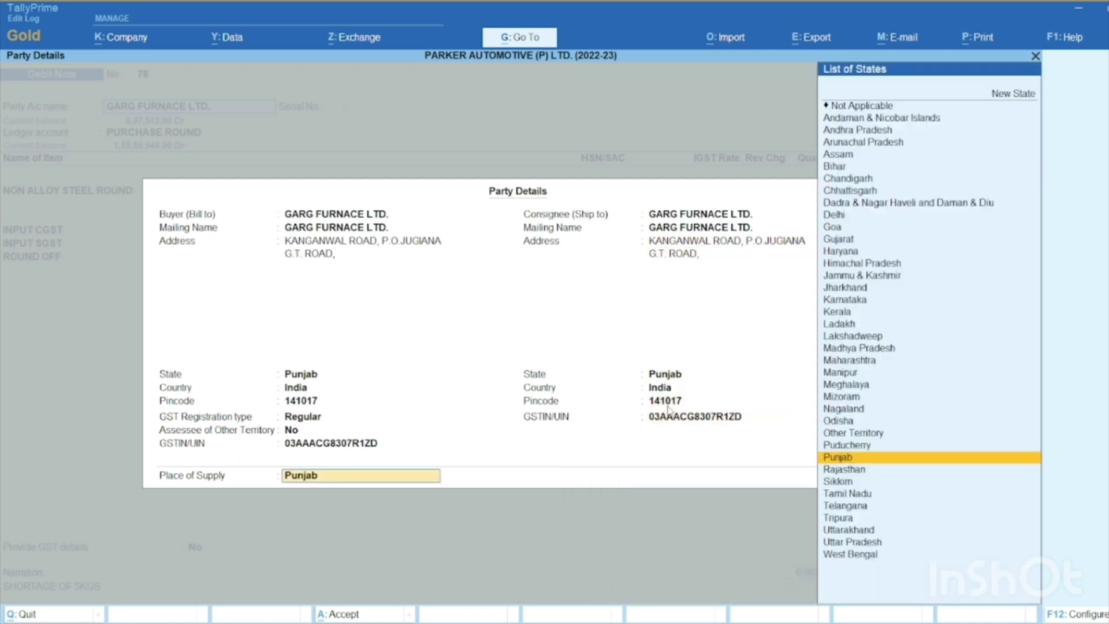
key("Return")
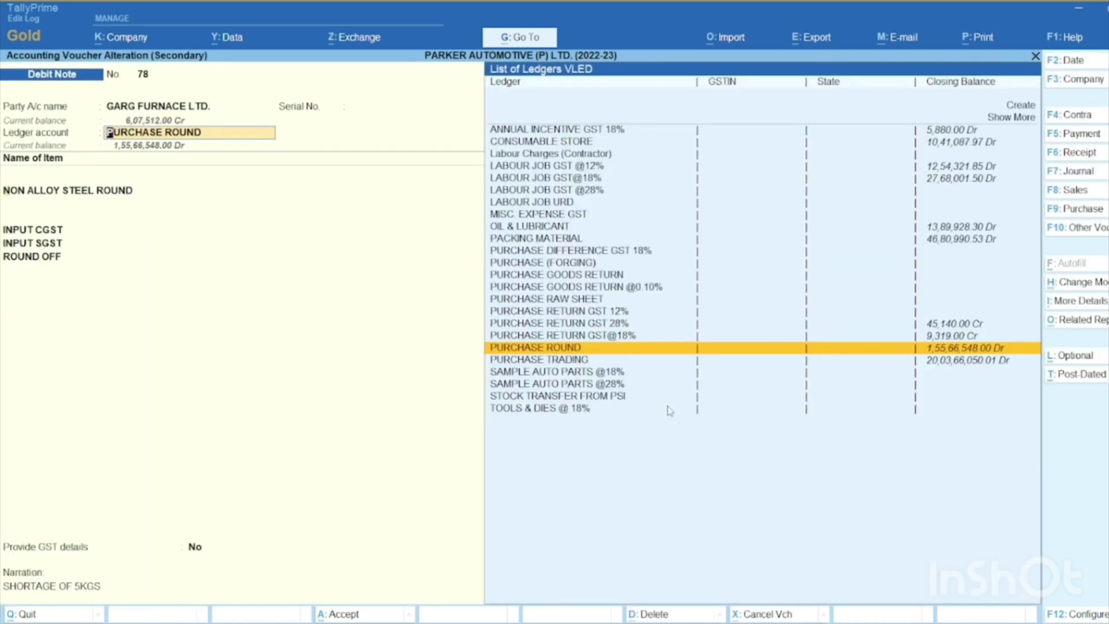
- Accept the PURCHASE ROUND ledger and the item allocation for NON ALLOY STEEL ROUND
key("Return")
key("Return")
key("Return")
key("Return")
key("Return")
key("Return")
key("Return")
key("Return")
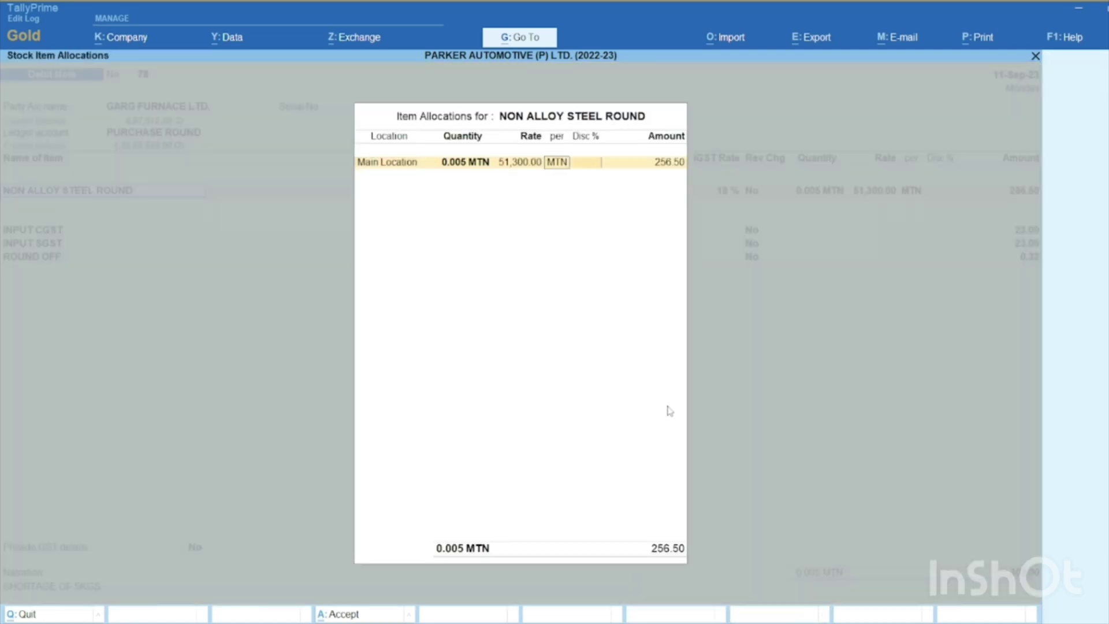
key("Return")
key("Return")
key("Return")
key("Return")
key("Return")
key("Return")
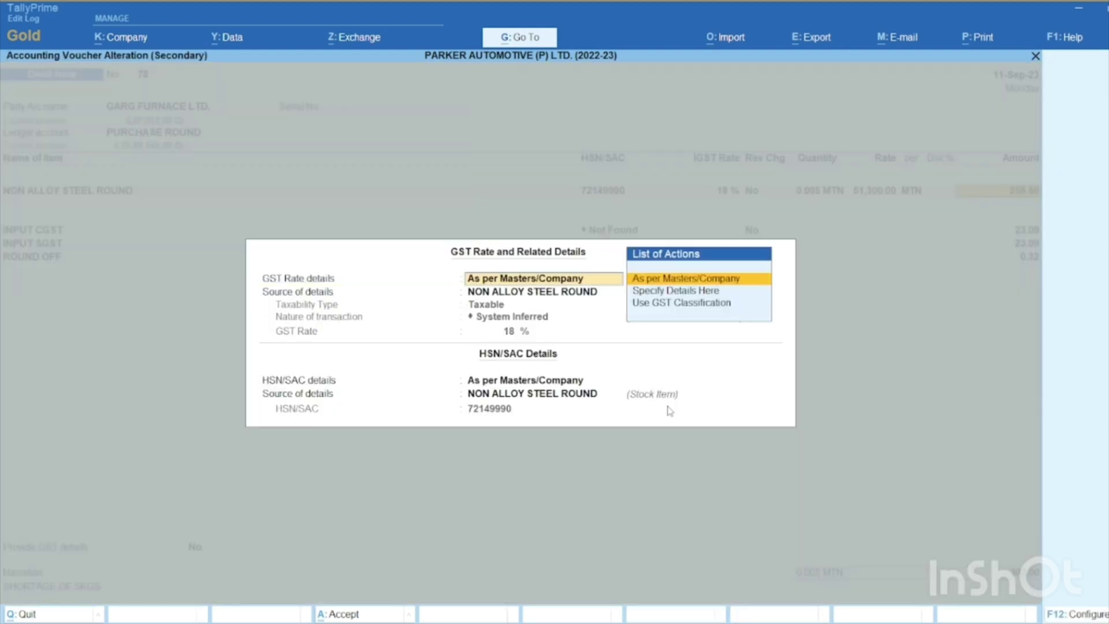
- Keep the item's GST and HSN details as per masters and accept the INPUT CGST, INPUT SGST and ROUND OFF lines
key("Return")
key("Return")
key("Return")
key("Return")
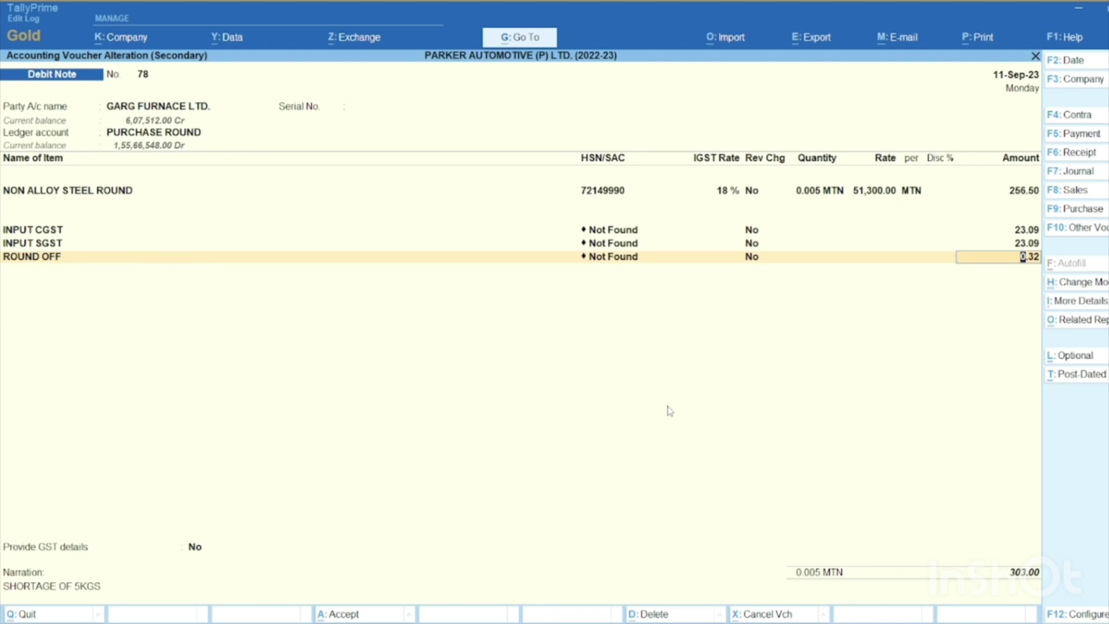
key("Return")
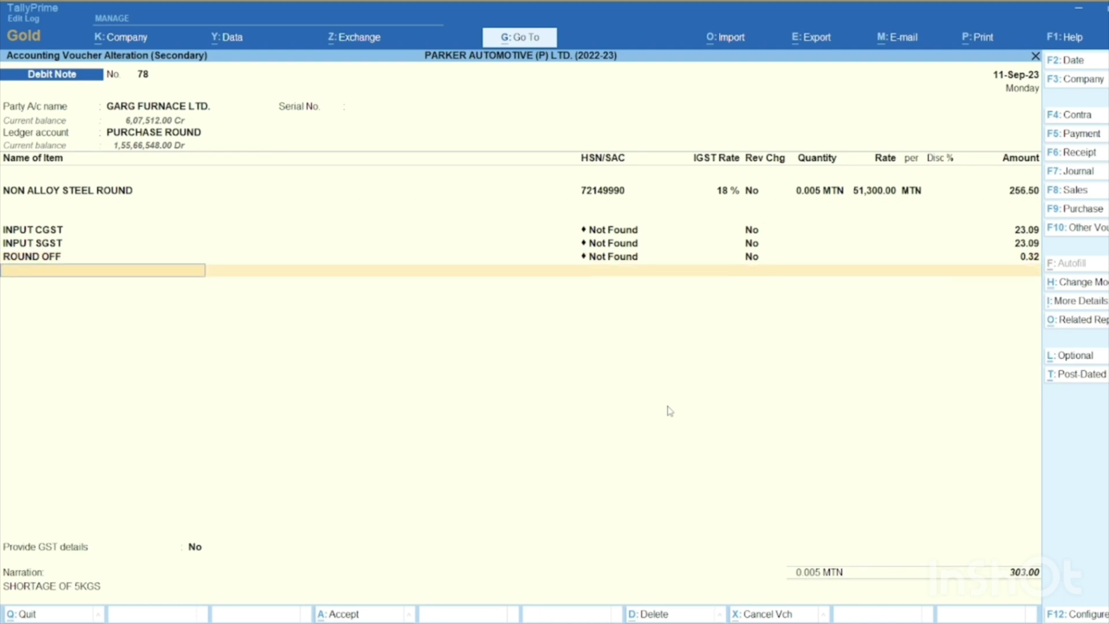
- Set Provide GST details to Yes and keep 07-Others as the reason for issuing the note
key("Return")
key("Down")
key("Return")
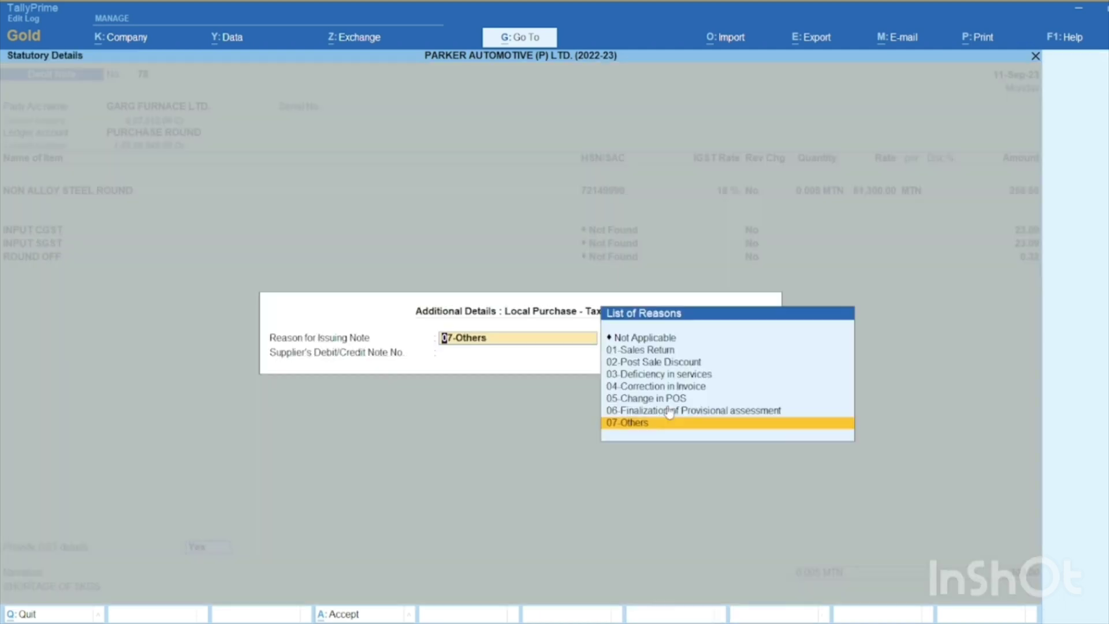
key("Return")
- Enter 1573/2023-24 as the supplier's debit/credit note number with date 8.9, and save the altered debit note
type("1573/2023-24")
key("Return")
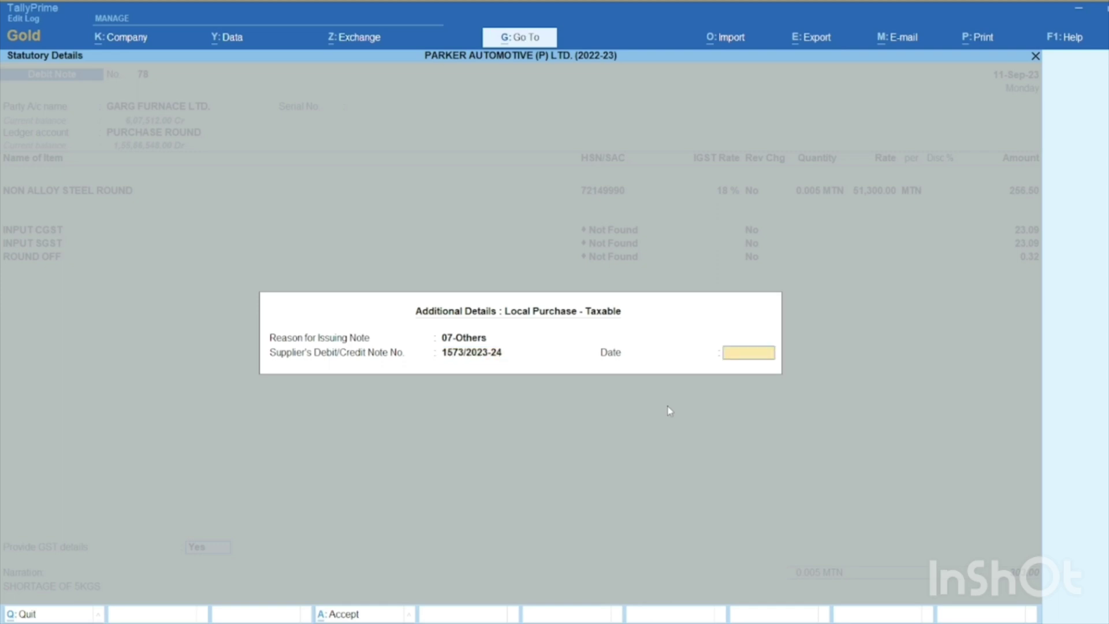
type("8.9")
key("Return")
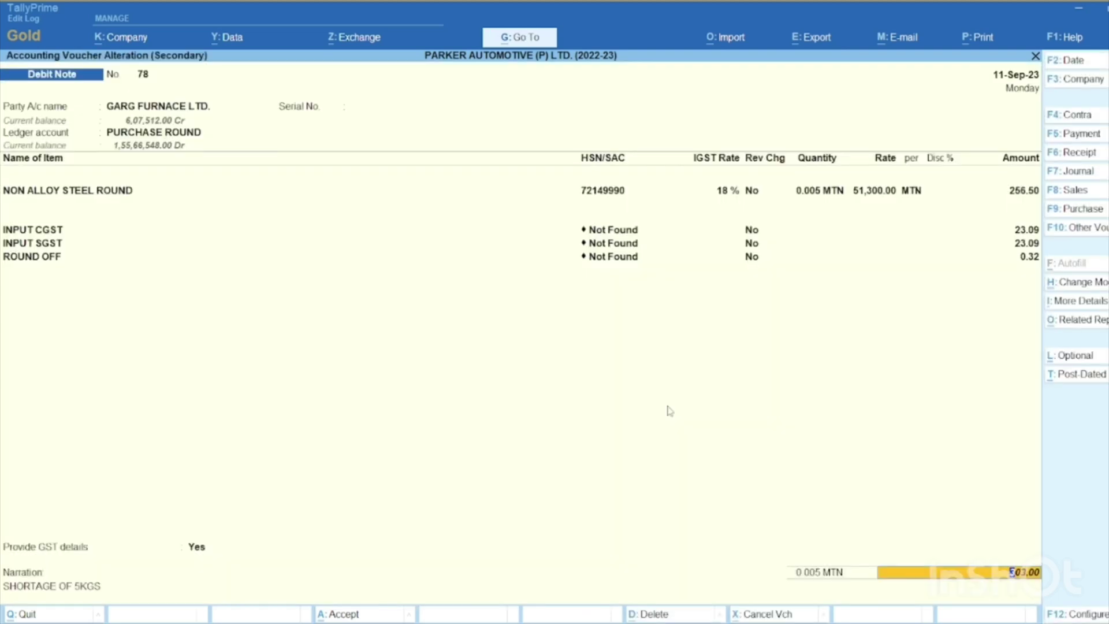
key("Return")
key("Return")
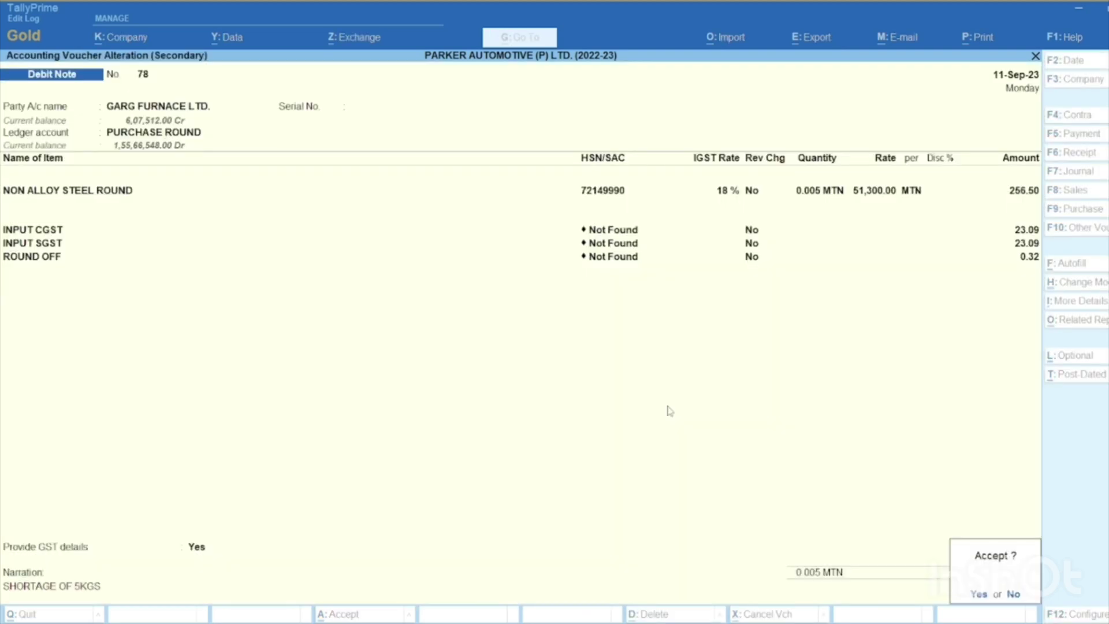
key("Return")
key("y")
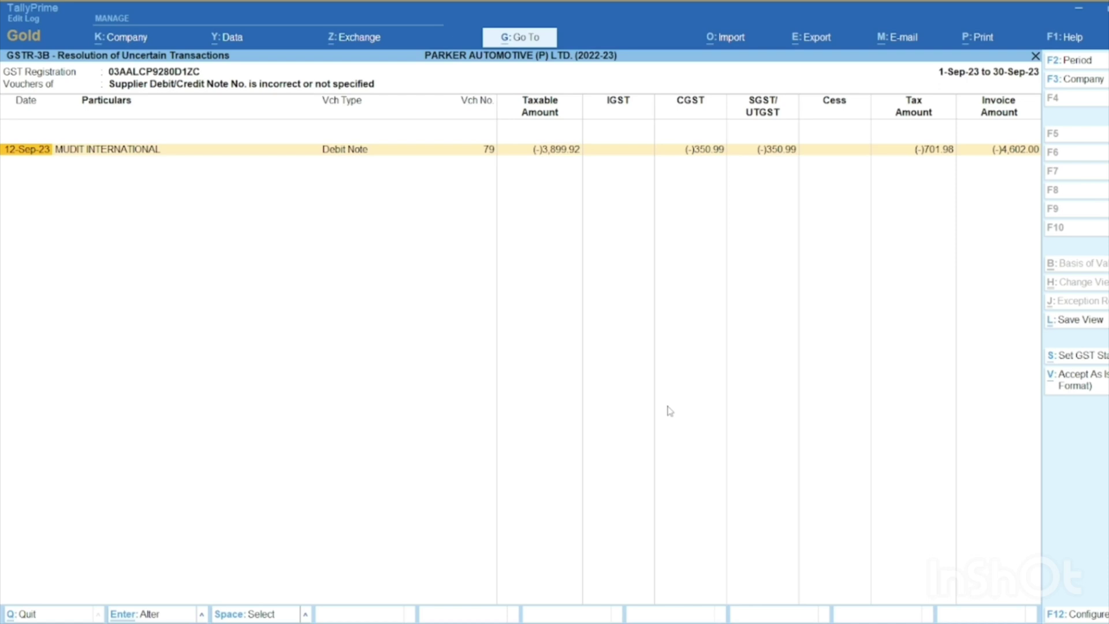
- Open MUDIT INTERNATIONAL's debit note 79 and accept its dispatch and original invoice details
key("Return")
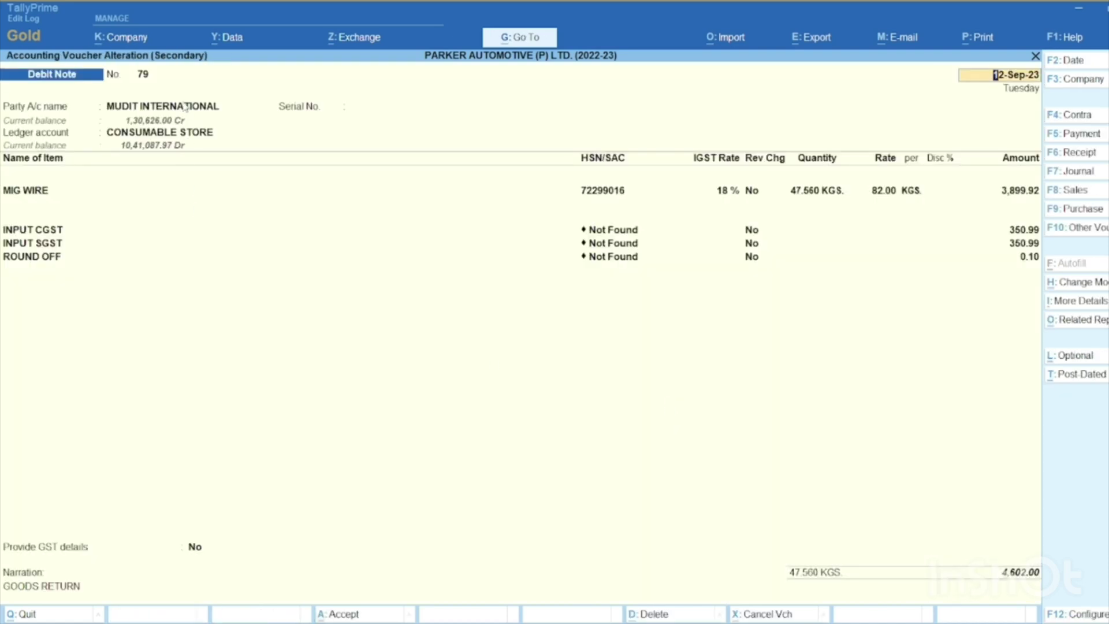
key("Return")
key("Return")
key("Return")
key("Return")
key("Return")
key("Return")
key("Return")
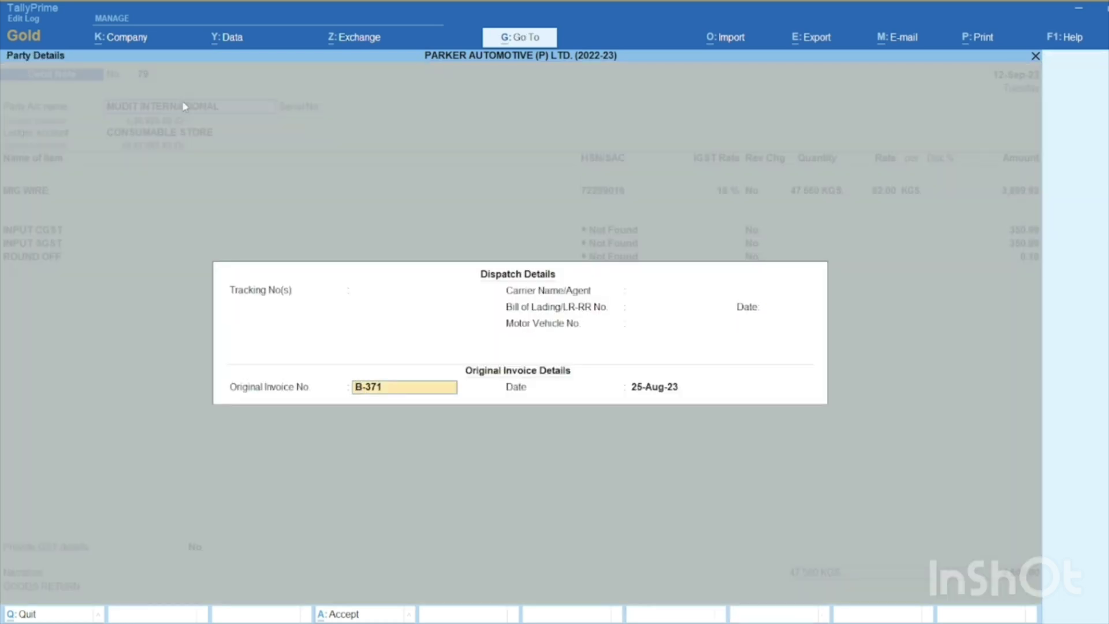
key("Return")
key("Return")
- Go through the buyer and consignee details of MUDIT INTERNATIONAL up to the place of supply
key("Return")
key("Return")
key("Return")
key("Return")
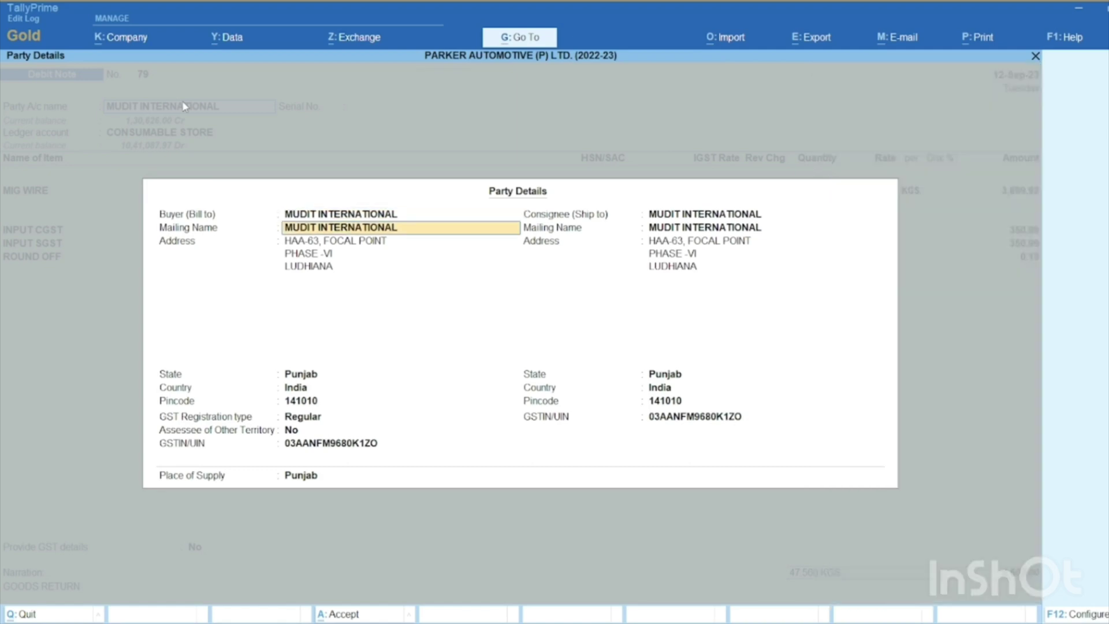
key("Return")
key("Return")
key("Return")
key("Return")
key("Return")
key("Return")
key("Return")
key("Return")
key("Return")
key("Return")
key("Return")
key("Return")
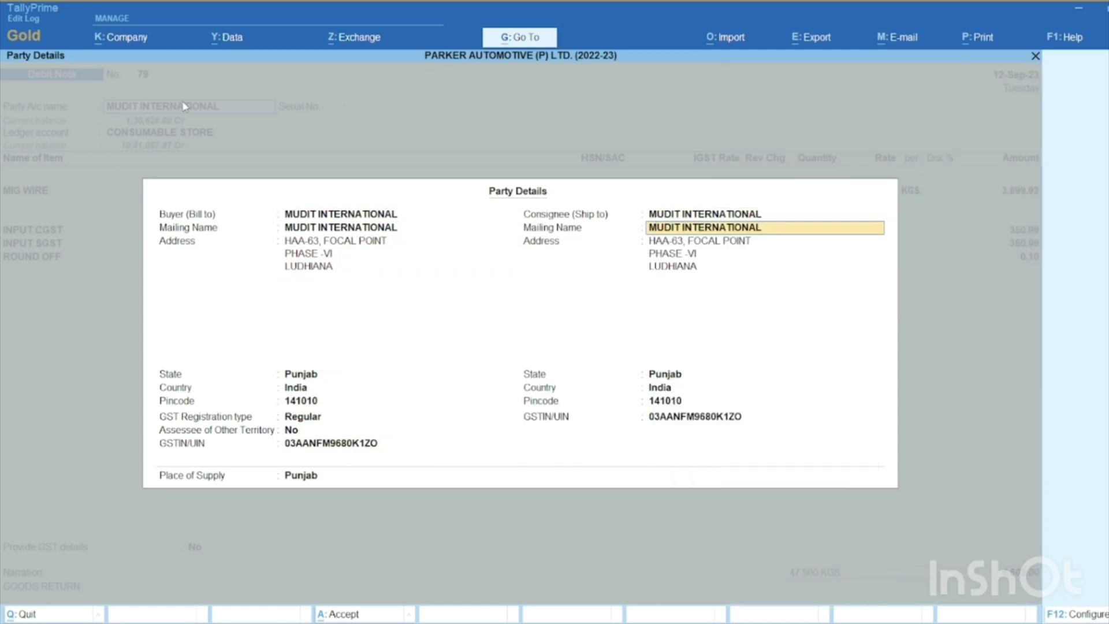
key("Return")
key("Return")
key("Return")
key("Return")
key("Return")
key("Return")
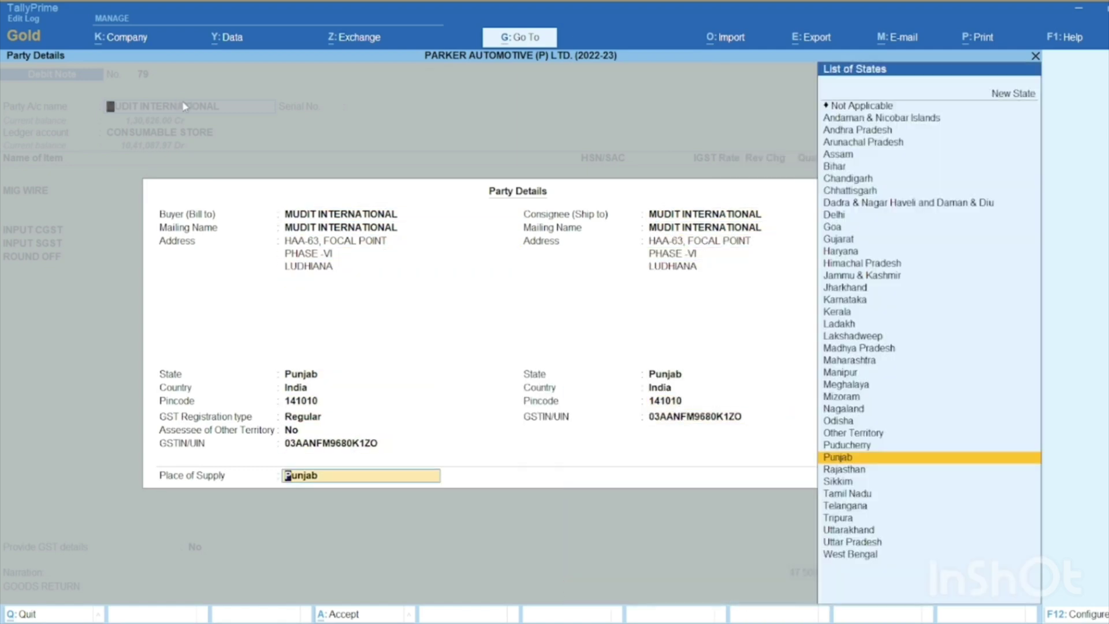
- Save MUDIT INTERNATIONAL's debit note and choose 07-Others as the reason for issuing it
key("ctrl+a")
key("Return")
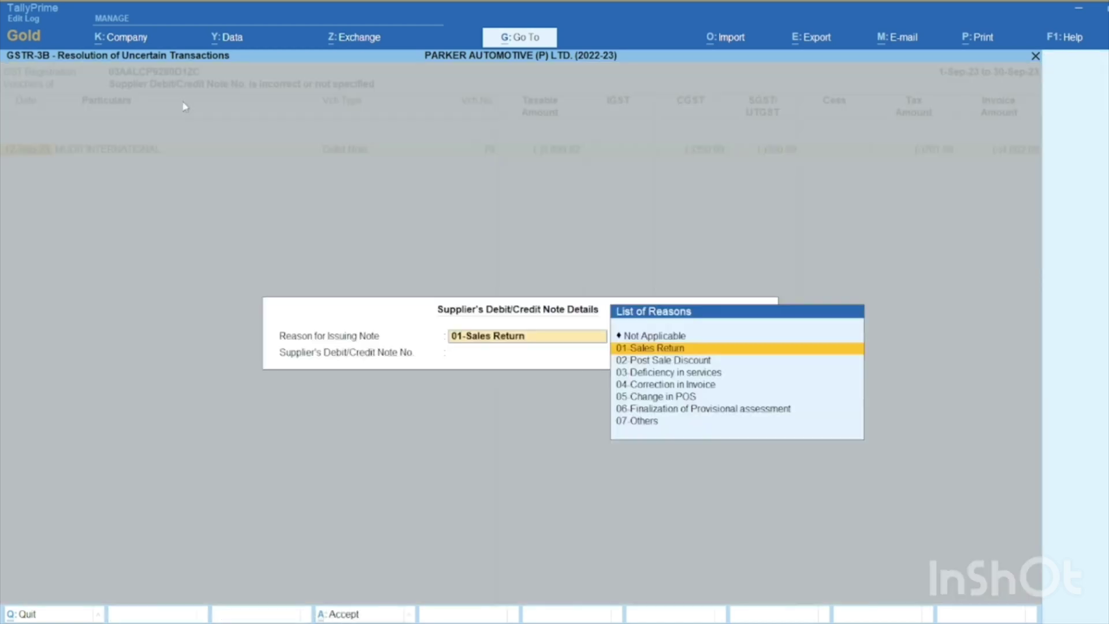
key("Down")
key("Down")
key("Down")
key("Down")
key("Down")
key("Down")
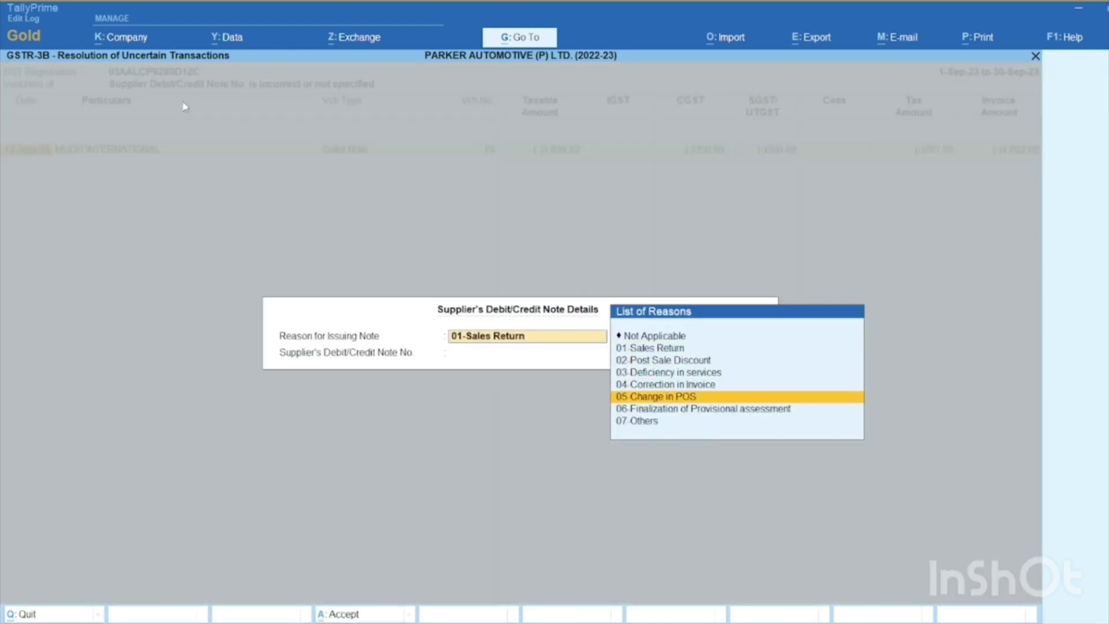
key("Return")
- Enter B-371 as the supplier's debit/credit note number with its date, accept the details, and return to the uncertain transactions summary
type("B-371")
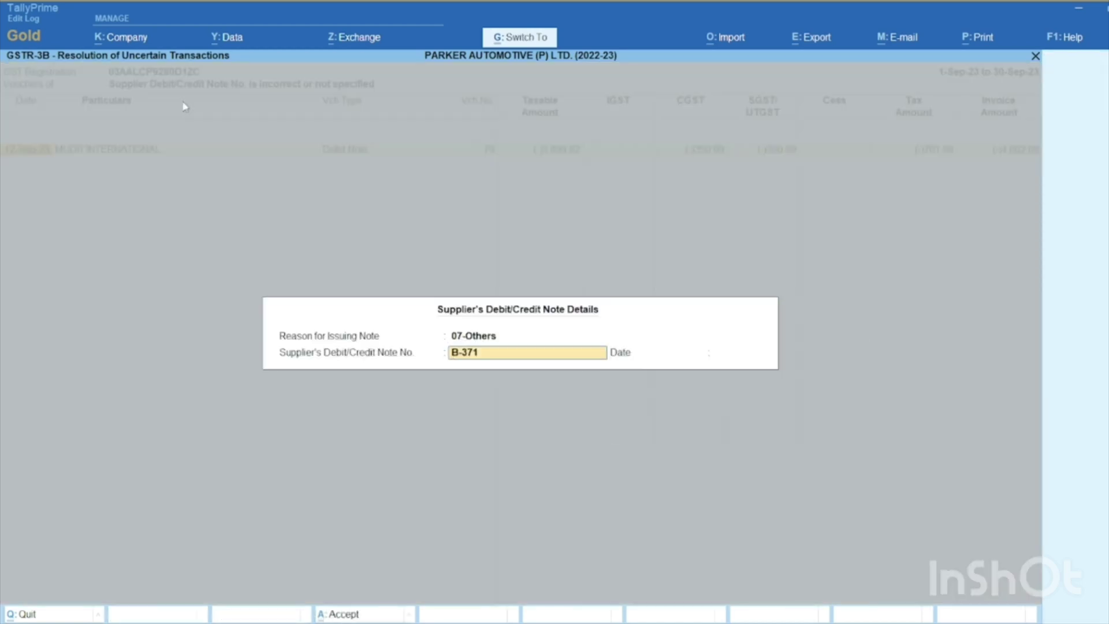
key("Return")
type("26-9")
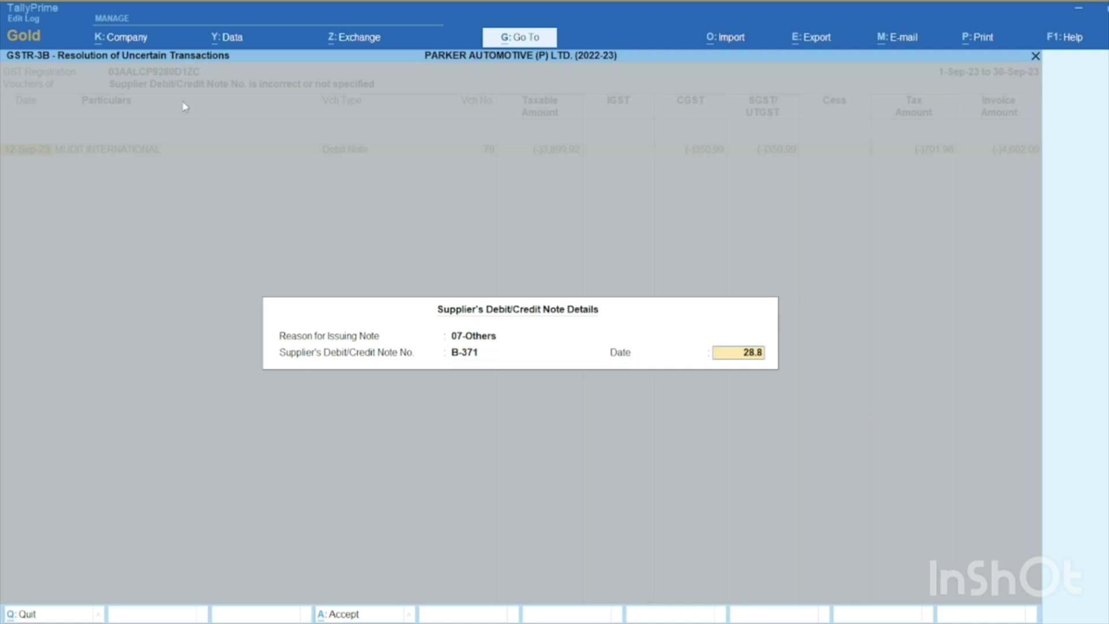
key("BackSpace")
key("BackSpace")
key("BackSpace")
type("5-9")
key("Return")
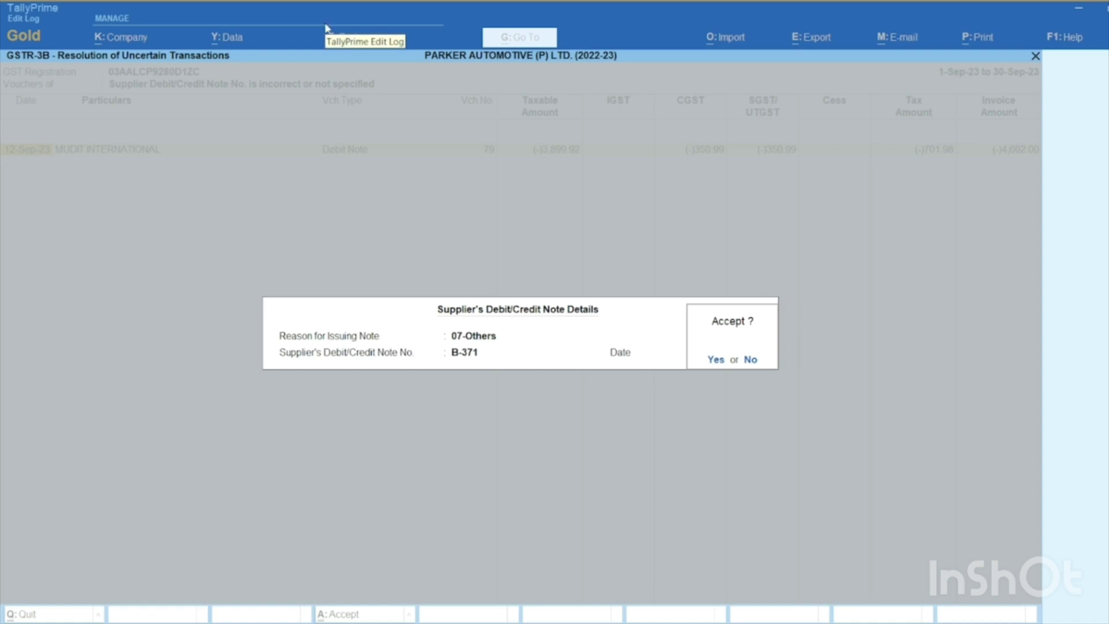
key("Return")
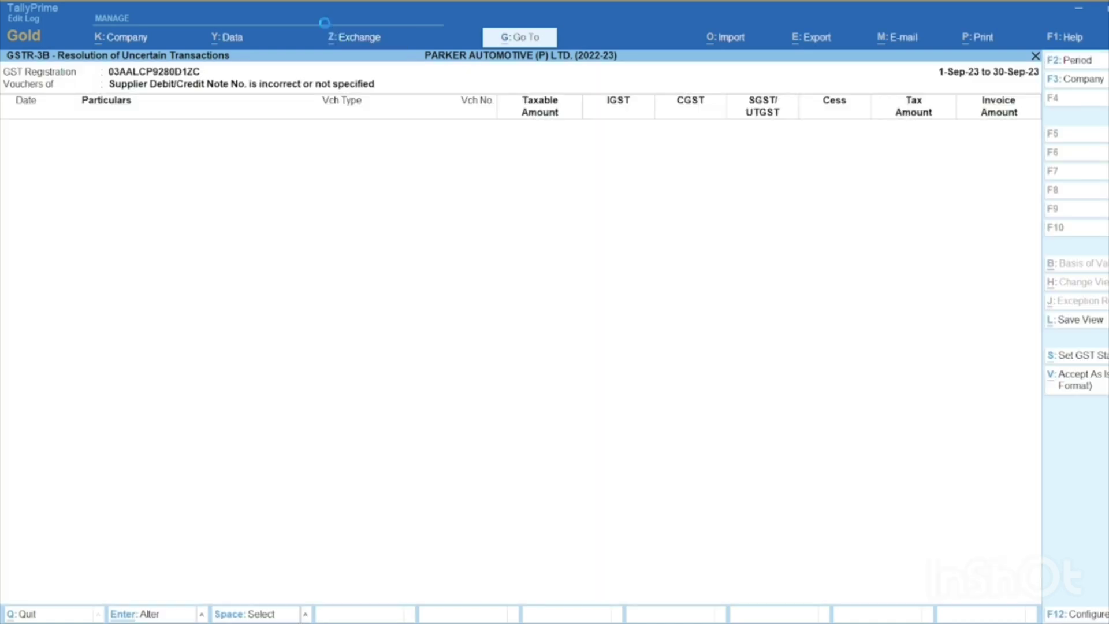
key("Escape")
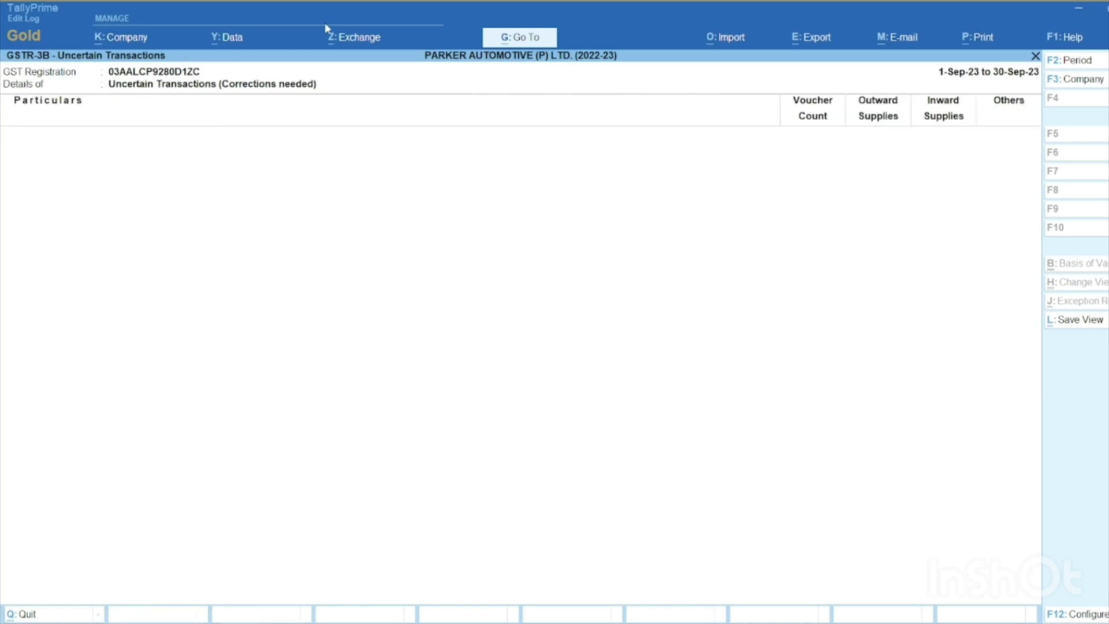